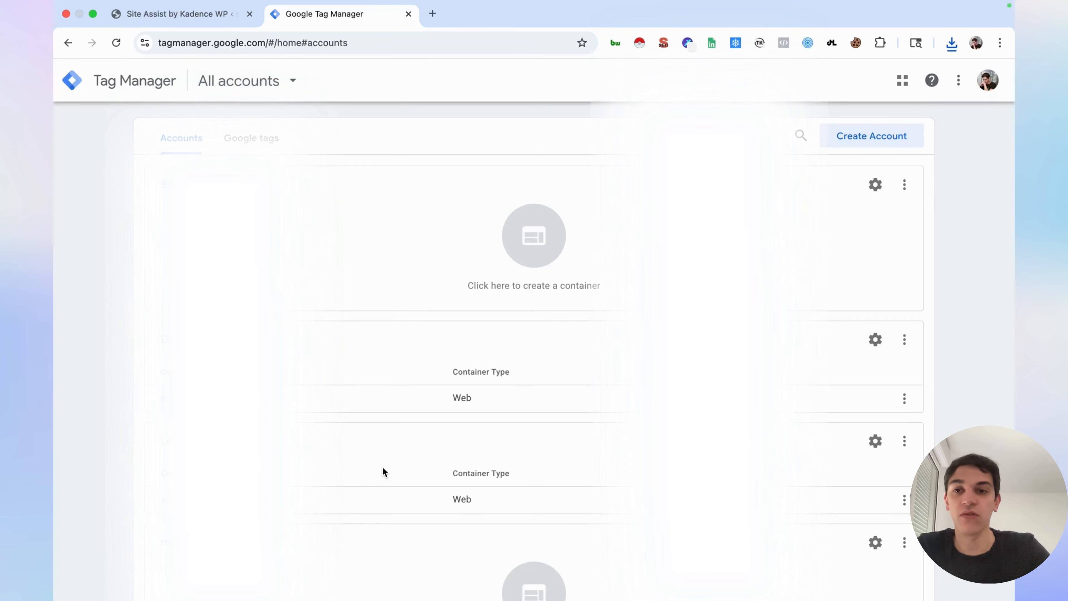
scroll(383, 473, "down", 10)
scroll(383, 473, "up", 12)
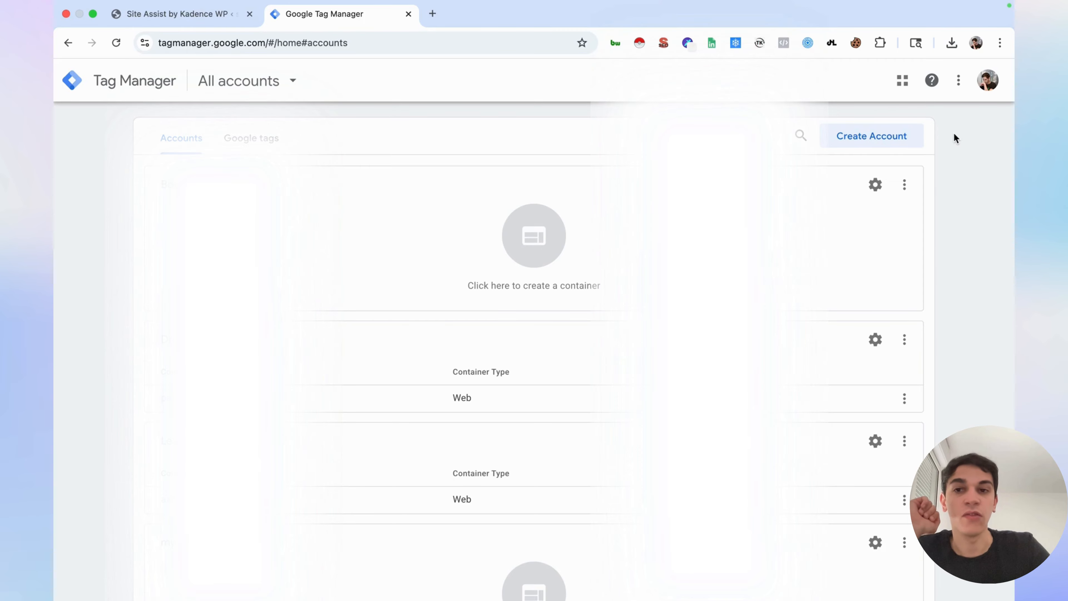
left_click(177, 14)
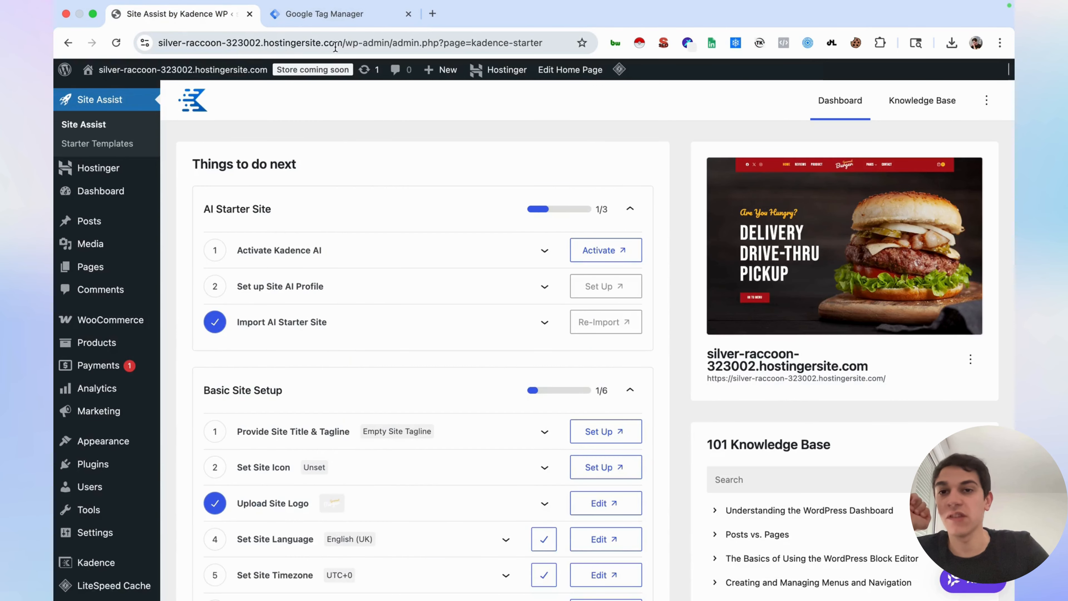
left_click_drag(342, 43, 158, 44)
left_click(351, 17)
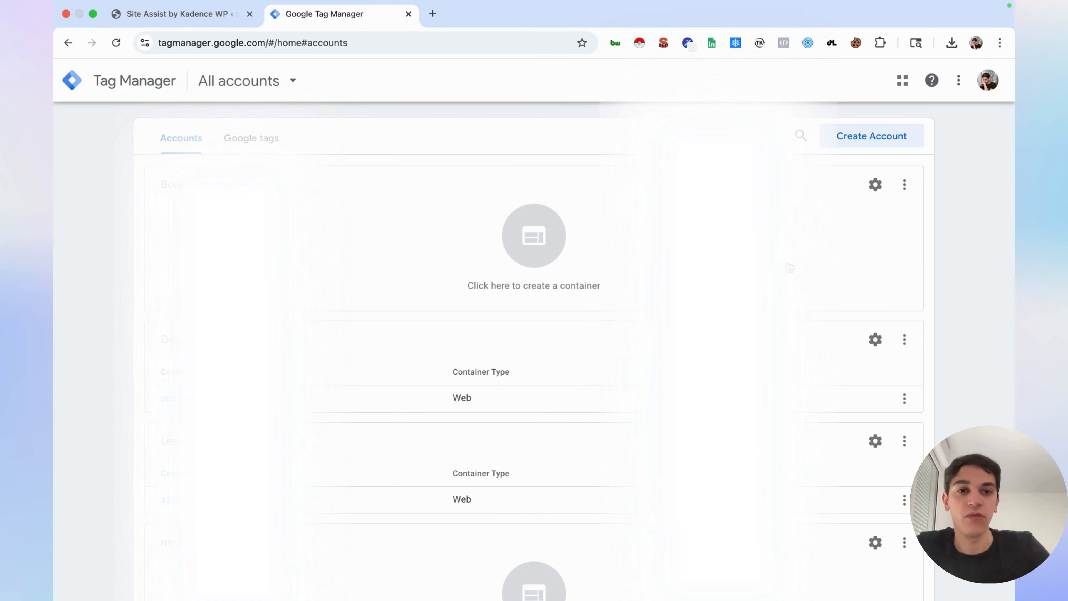
Step: Start a new Tag Manager account and name it Silver Racoon
left_click(865, 146)
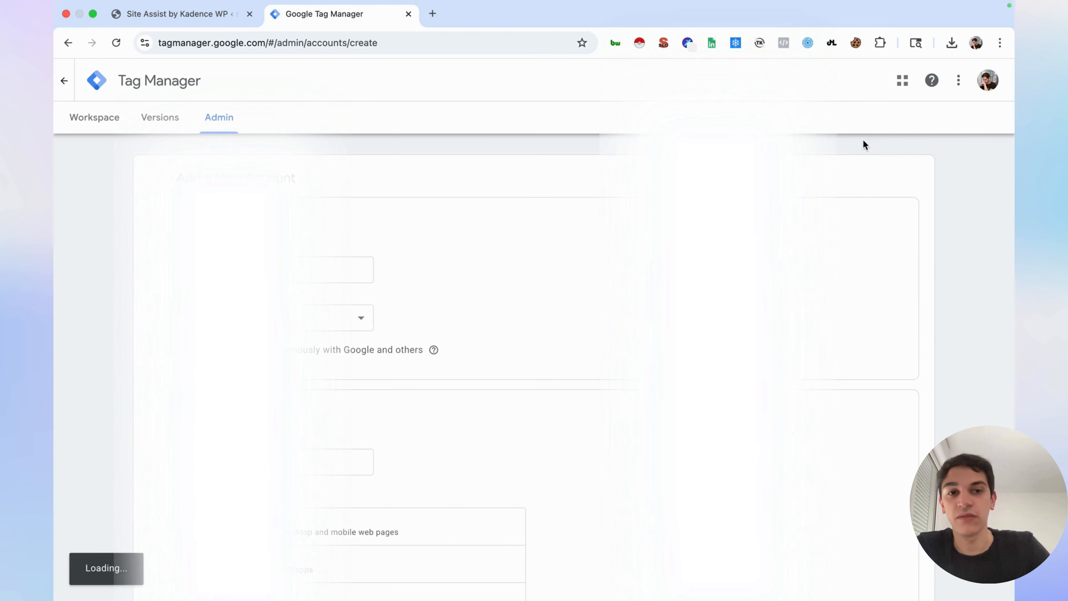
left_click(279, 266)
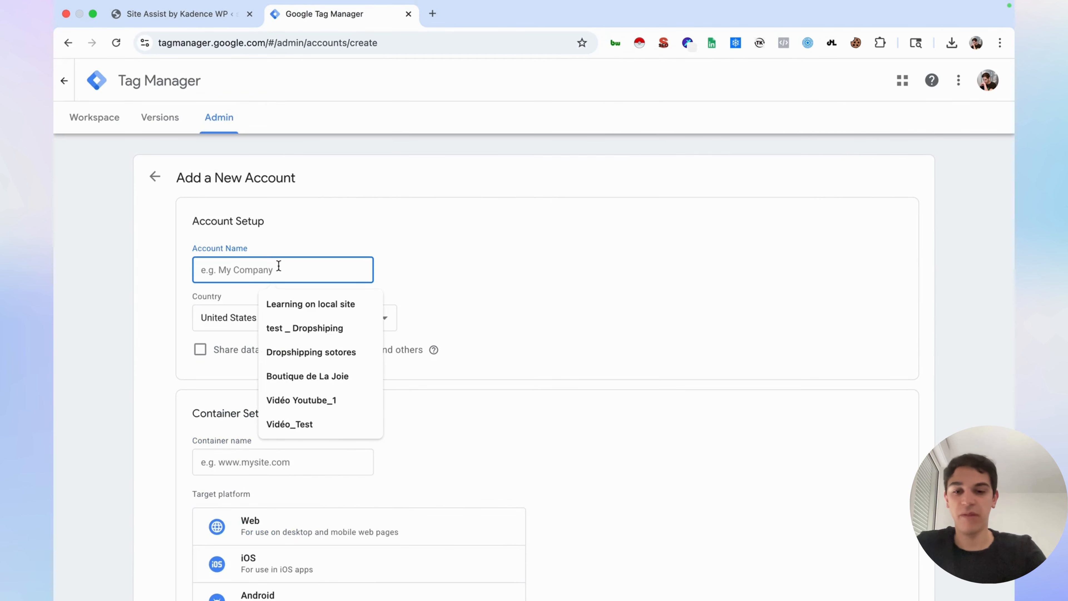
type("Silver Racoon")
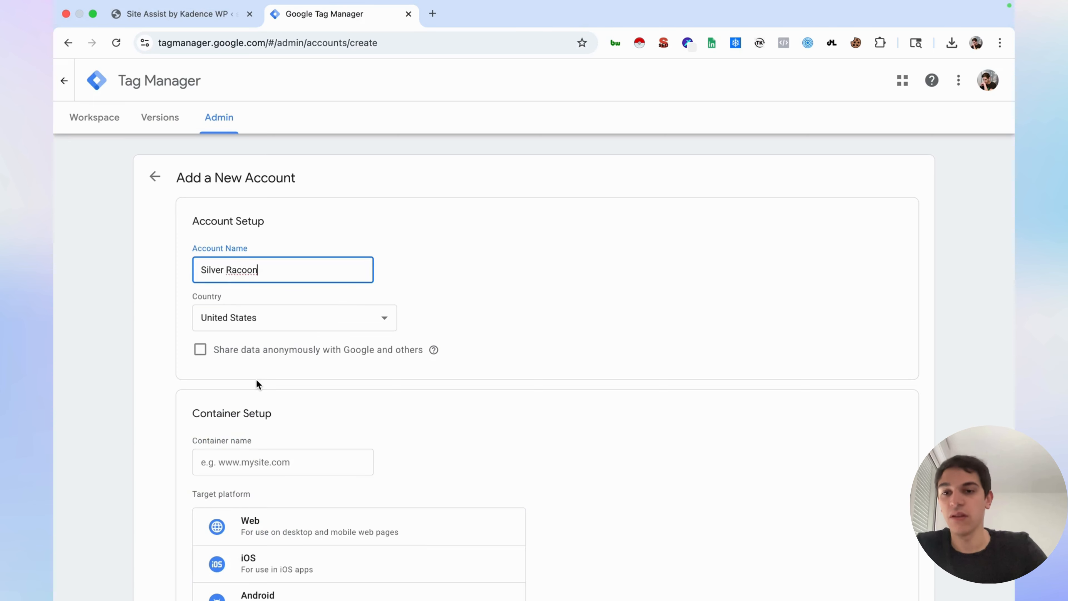
scroll(258, 382, "down", 3)
left_click(240, 331)
type("silver-raccoon-323002.hostingersite.com/")
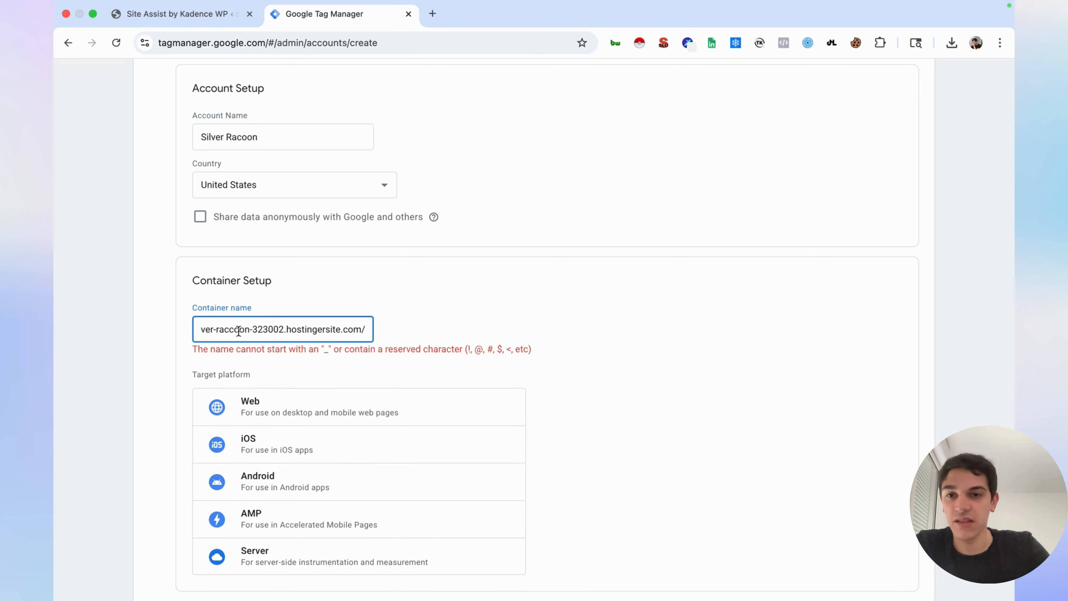
key("super+Left")
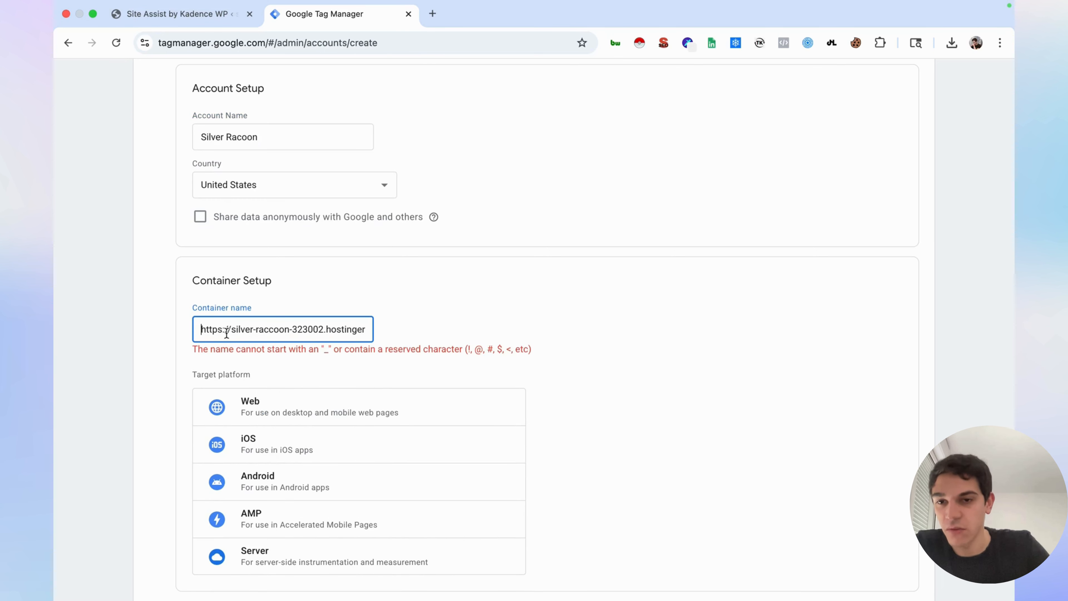
left_click_drag(231, 333, 171, 334)
key("BackSpace")
key("super+Right")
key("BackSpace")
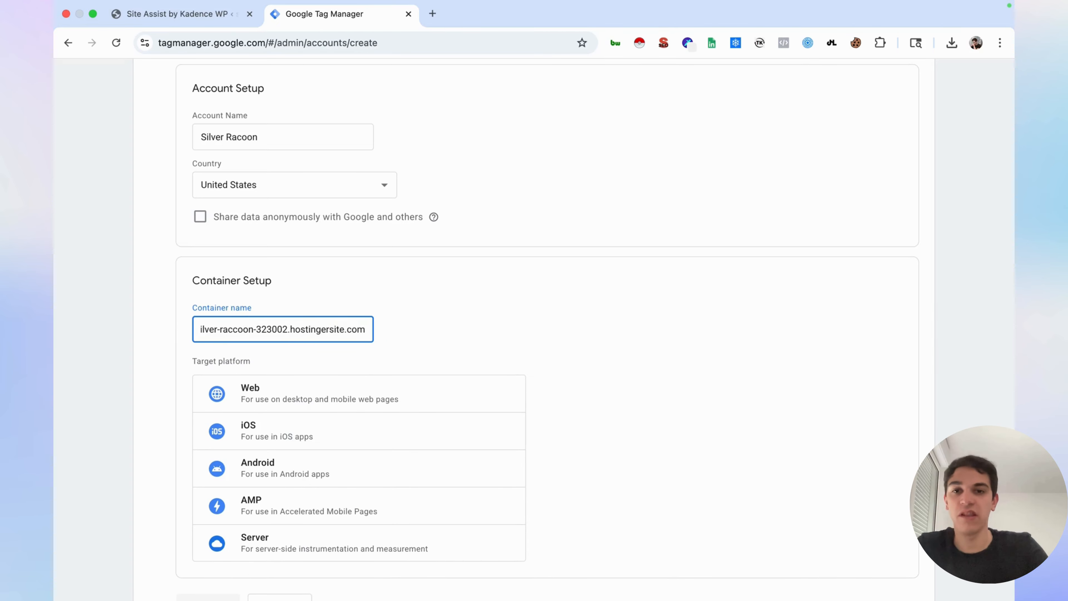
Step: Choose Web as the container's target platform and submit the new account for creation
scroll(381, 420, "down", 2)
left_click(294, 335)
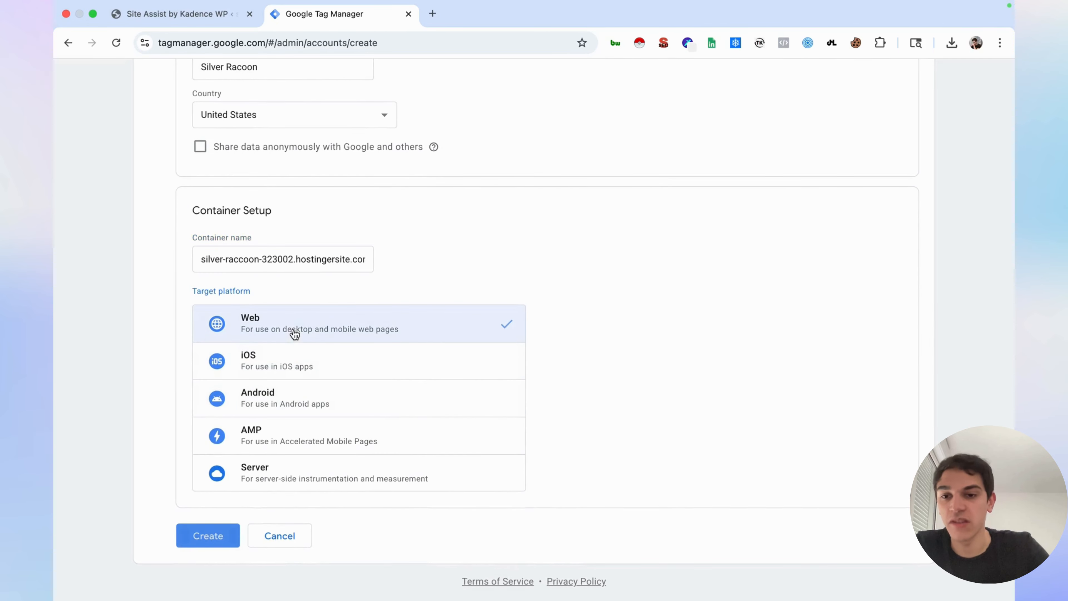
left_click(209, 537)
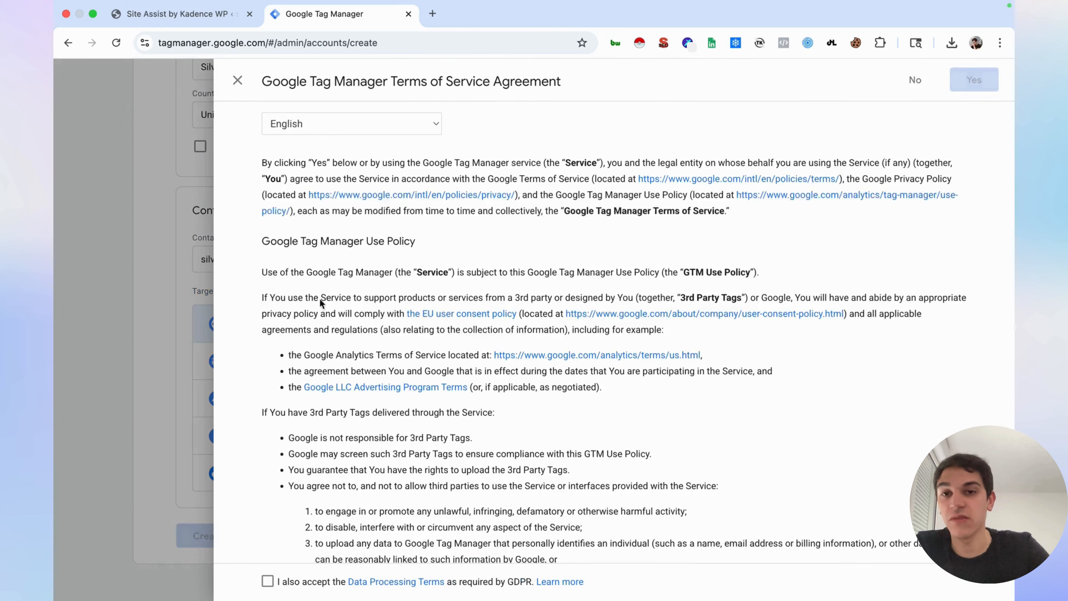
Step: Accept the Terms of Service including the GDPR Data Processing Terms, and dismiss the installation code snippets
scroll(269, 547, "down", 6)
left_click(268, 581)
left_click(974, 82)
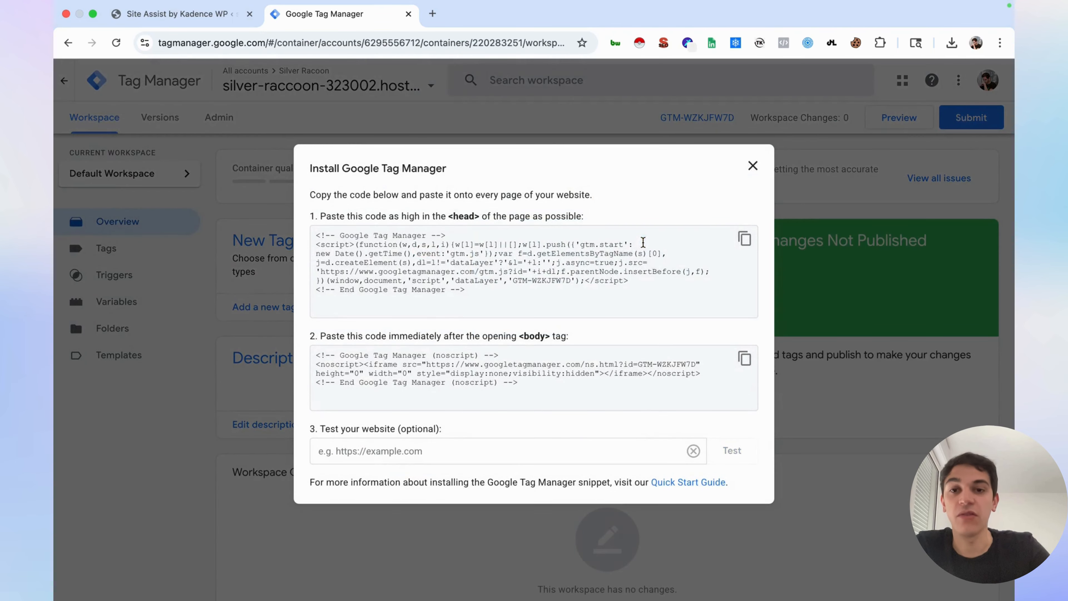
left_click(753, 166)
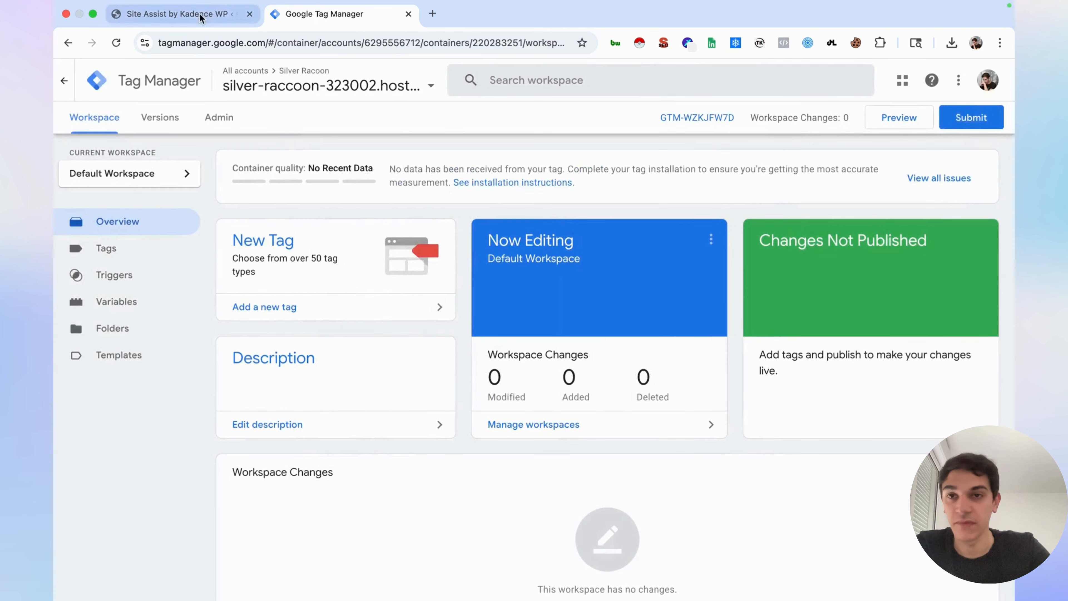
Step: Switch to the WordPress admin and open the page for adding new plugins
left_click(194, 15)
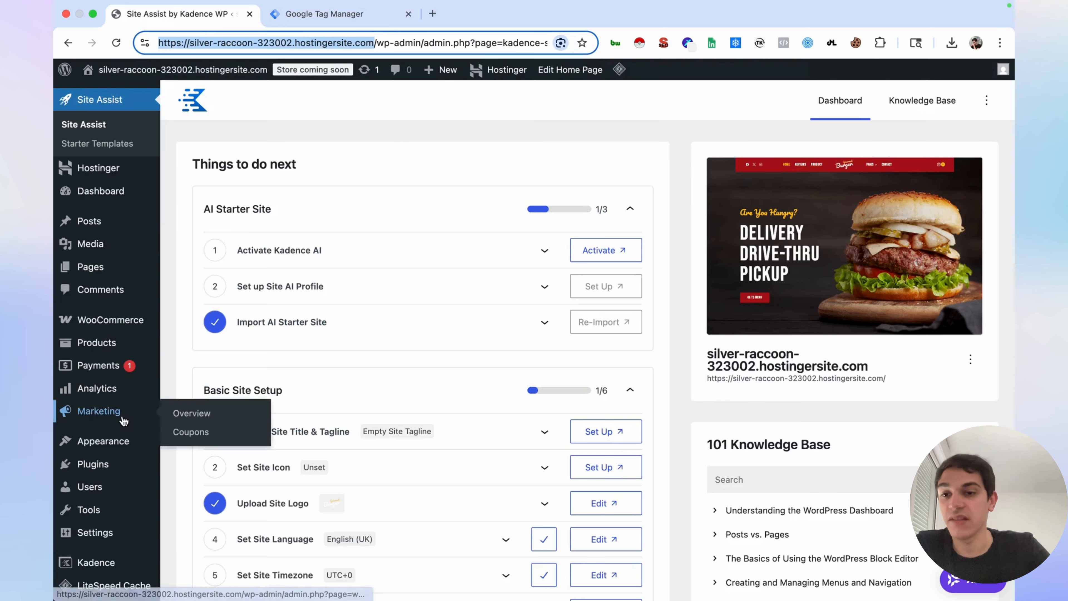
scroll(101, 411, "down", 3)
mouse_move(110, 370)
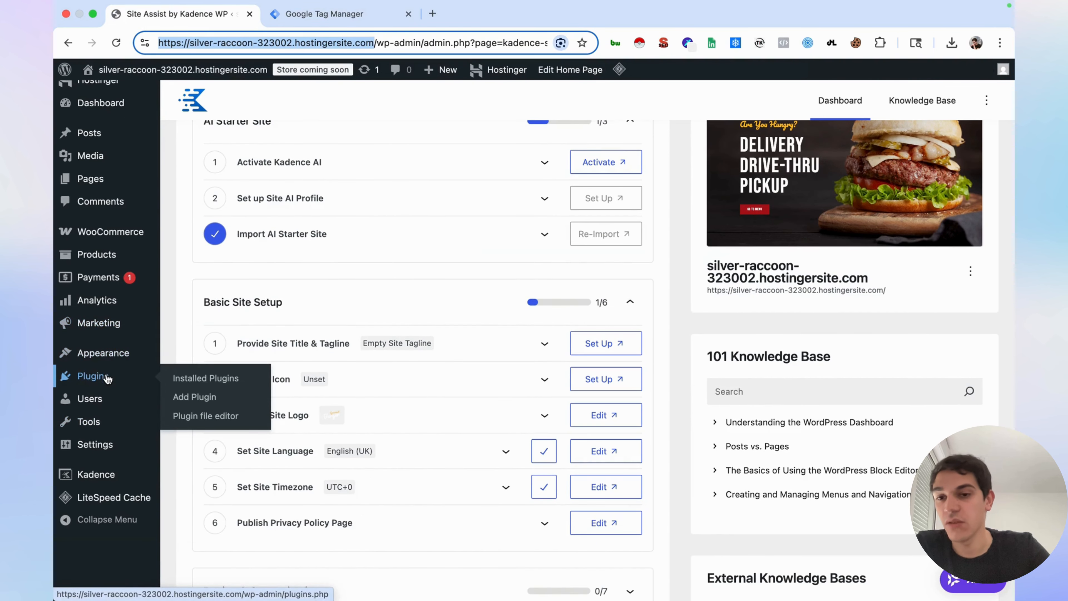
left_click(201, 403)
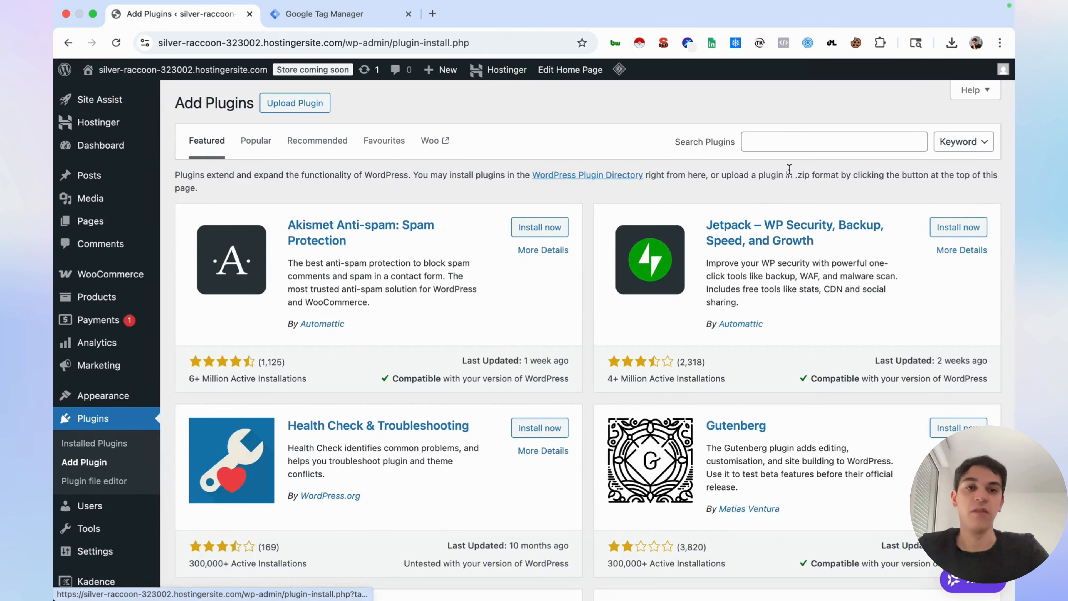
Step: Search the plugin directory for "Google site kit", and install and activate Site Kit by Google
left_click(774, 141)
type("G")
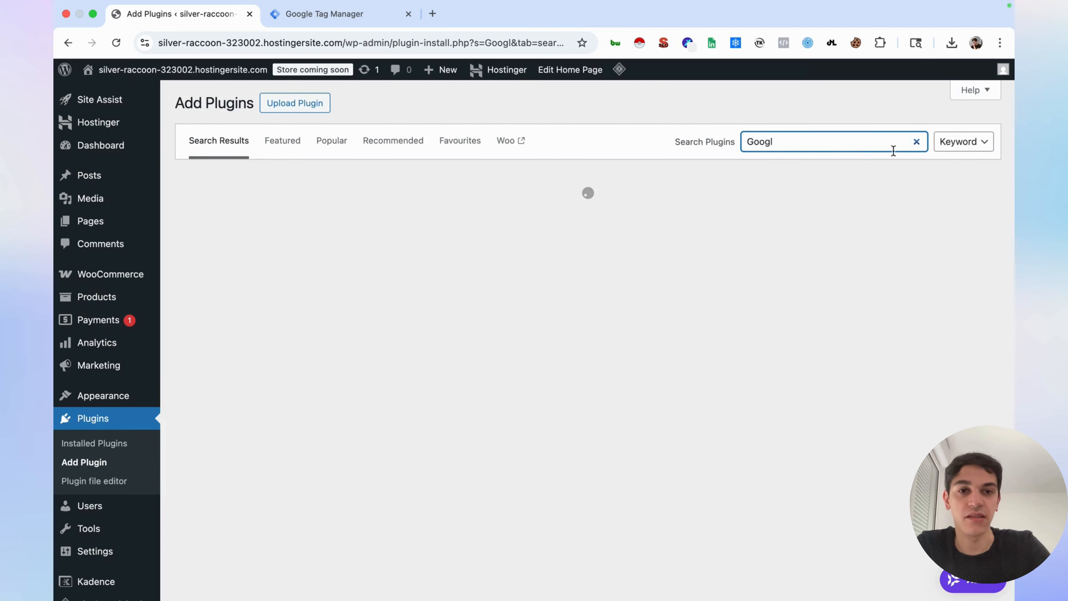
type("oogle")
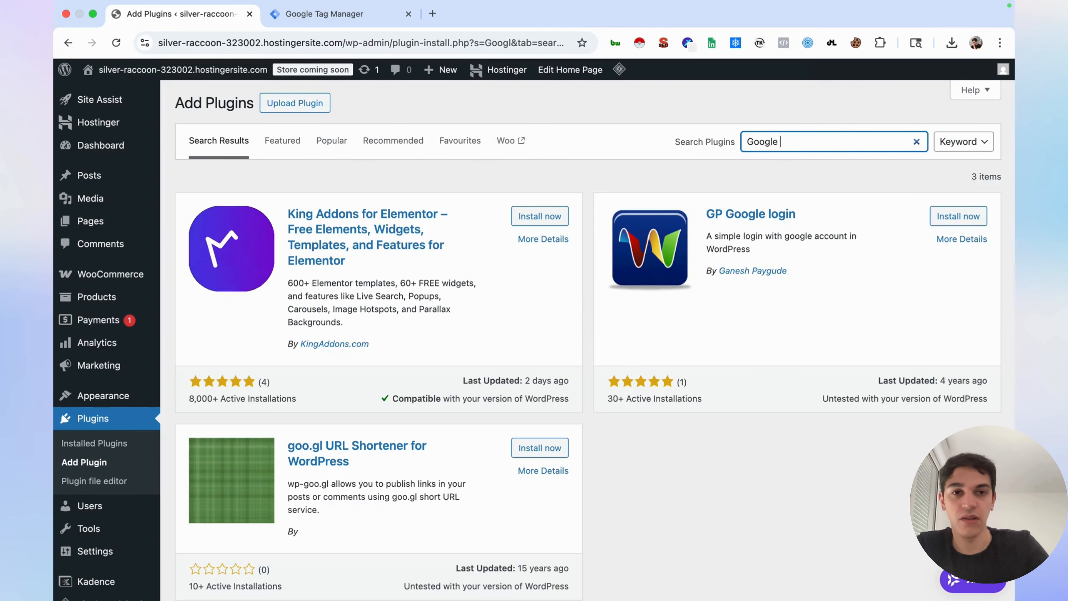
type(" sit")
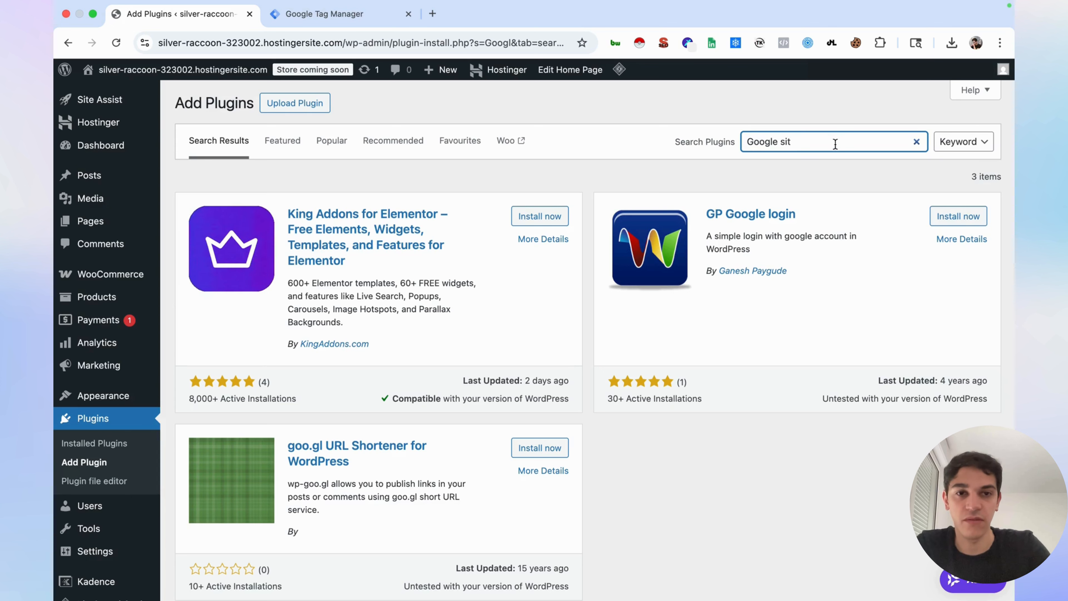
type("e kit")
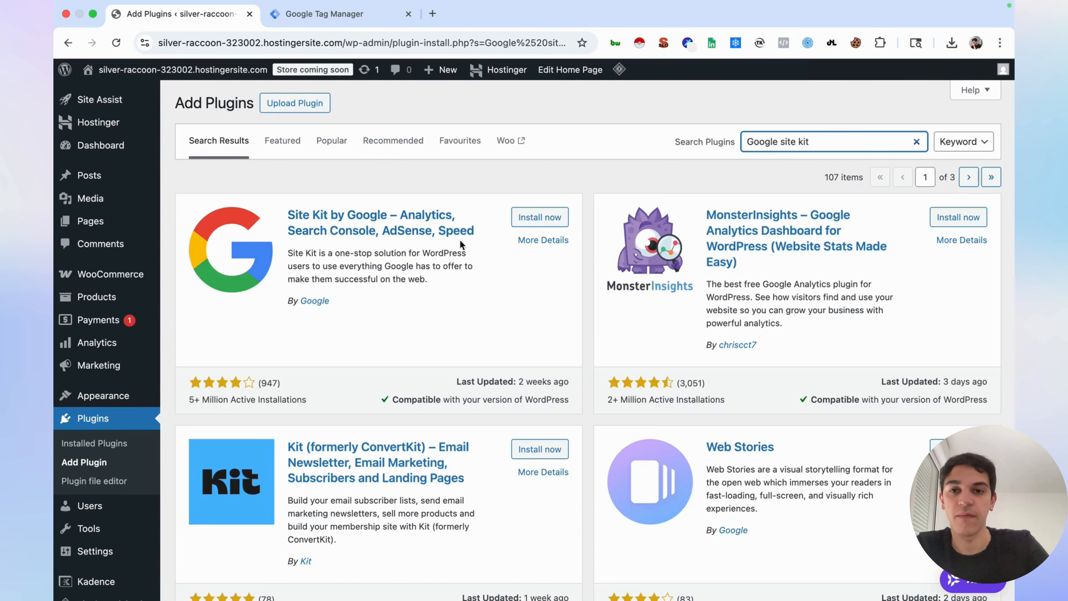
left_click(538, 222)
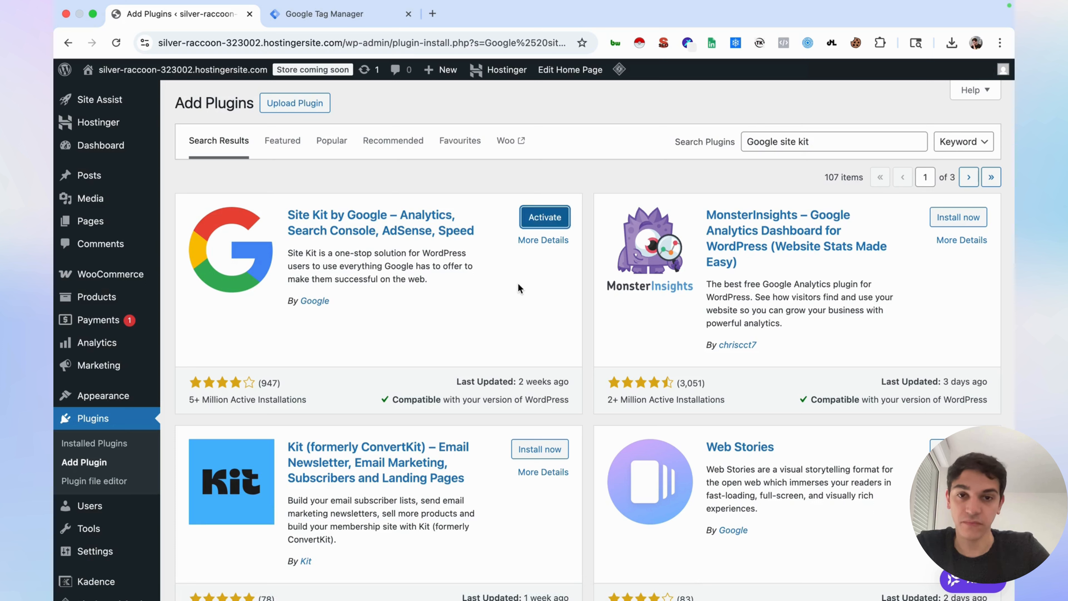
left_click(545, 220)
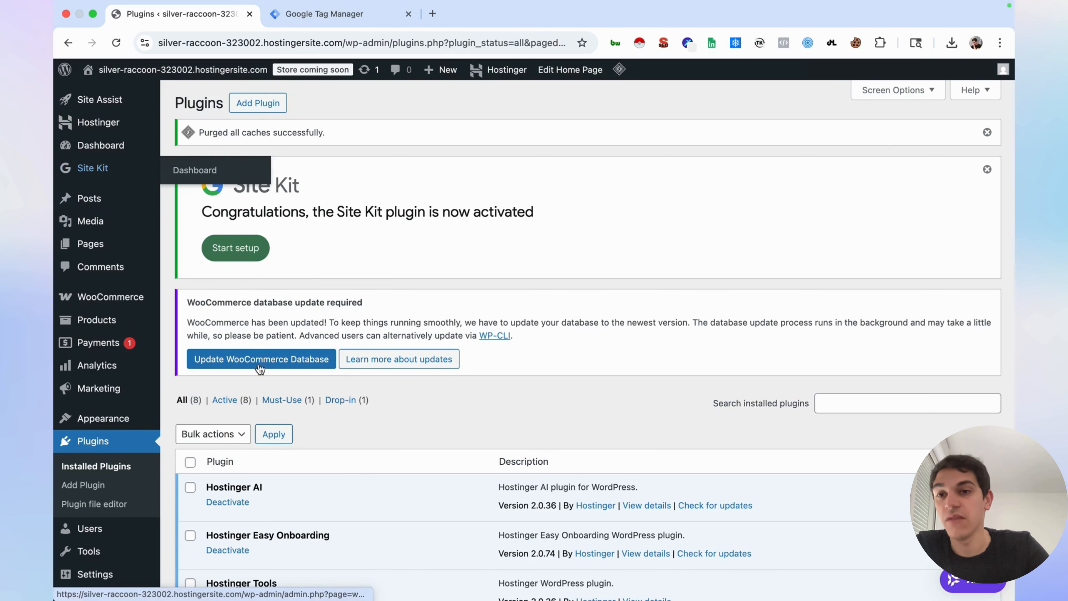
Step: Open the Site Kit setup, opt in to sharing anonymous usage data, and authorize it with the existing Google account
mouse_move(105, 179)
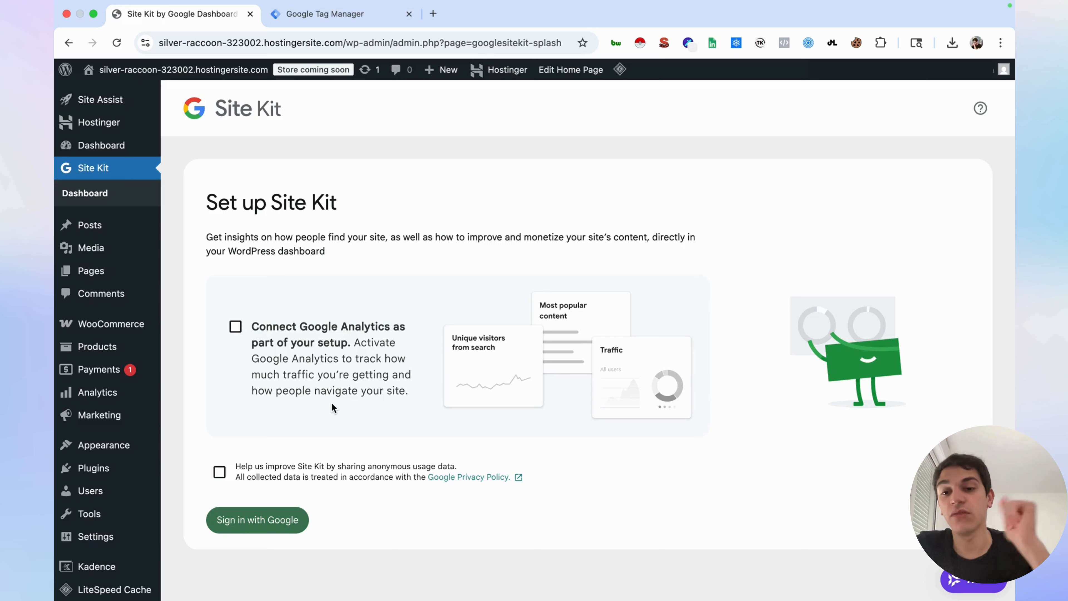
left_click(220, 473)
left_click(221, 474)
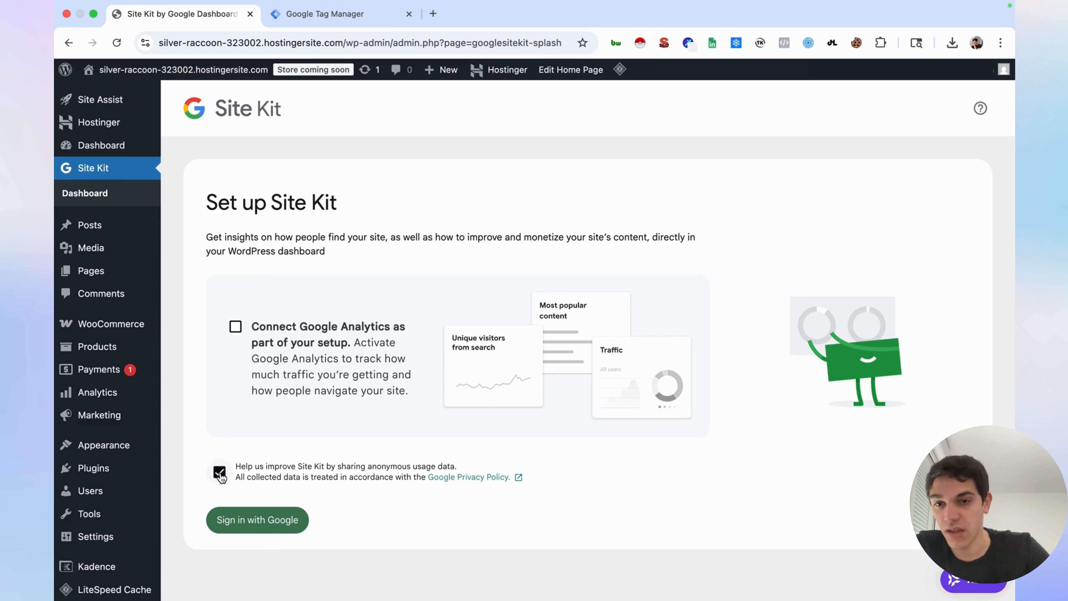
left_click(261, 520)
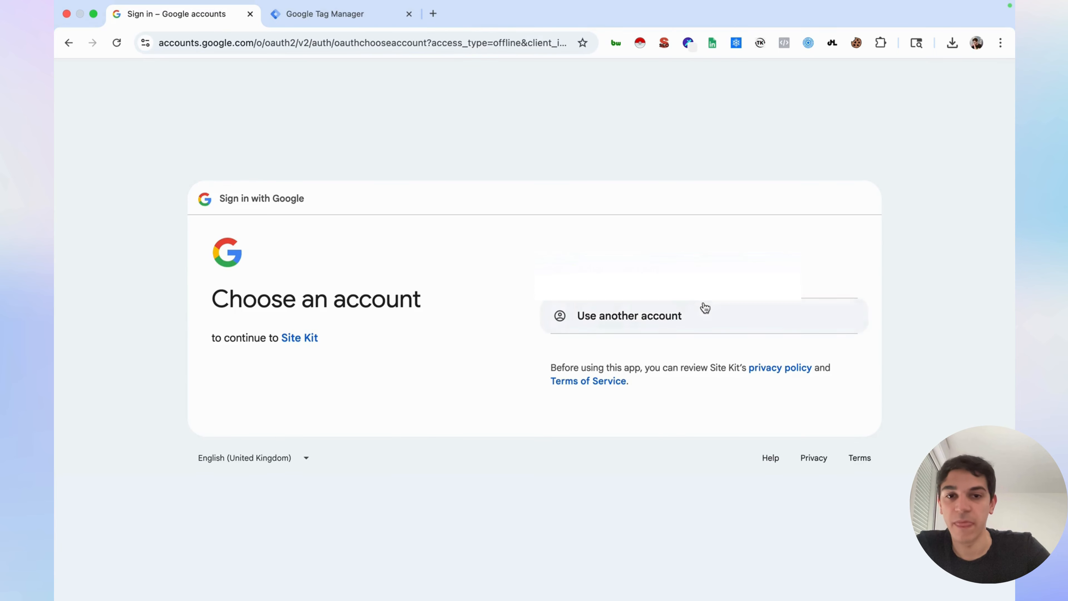
left_click(698, 279)
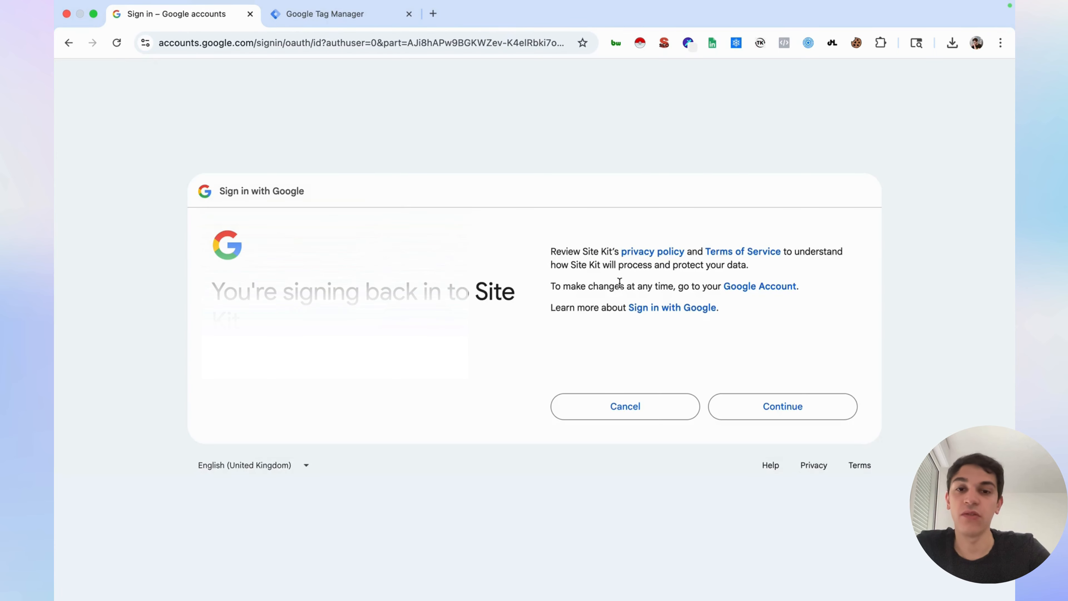
left_click(780, 408)
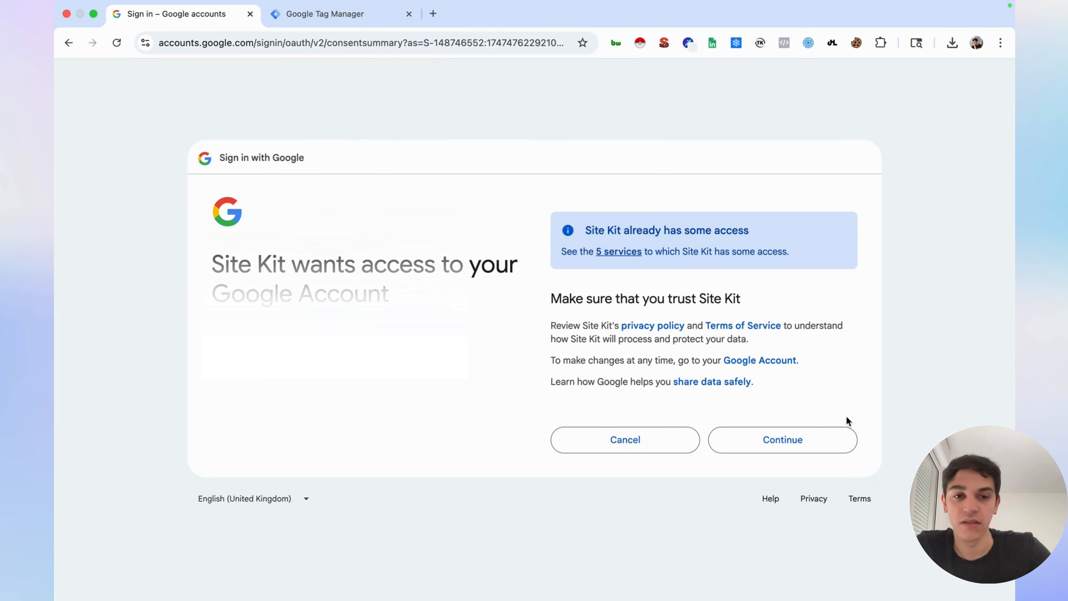
left_click(776, 447)
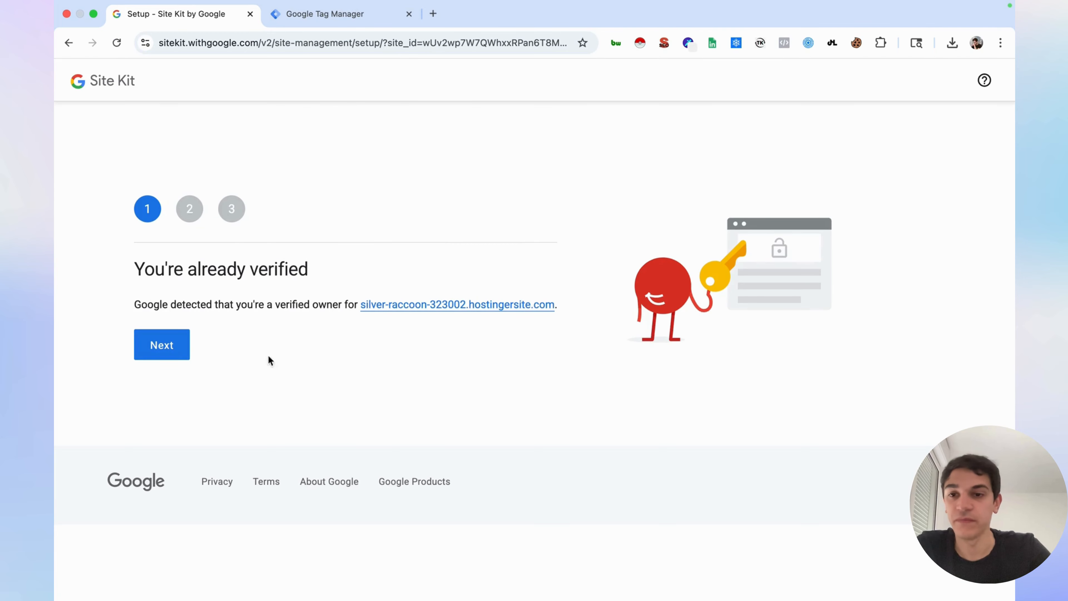
Step: Proceed through Site Kit's site verification and account data access stages to complete its setup
left_click(163, 359)
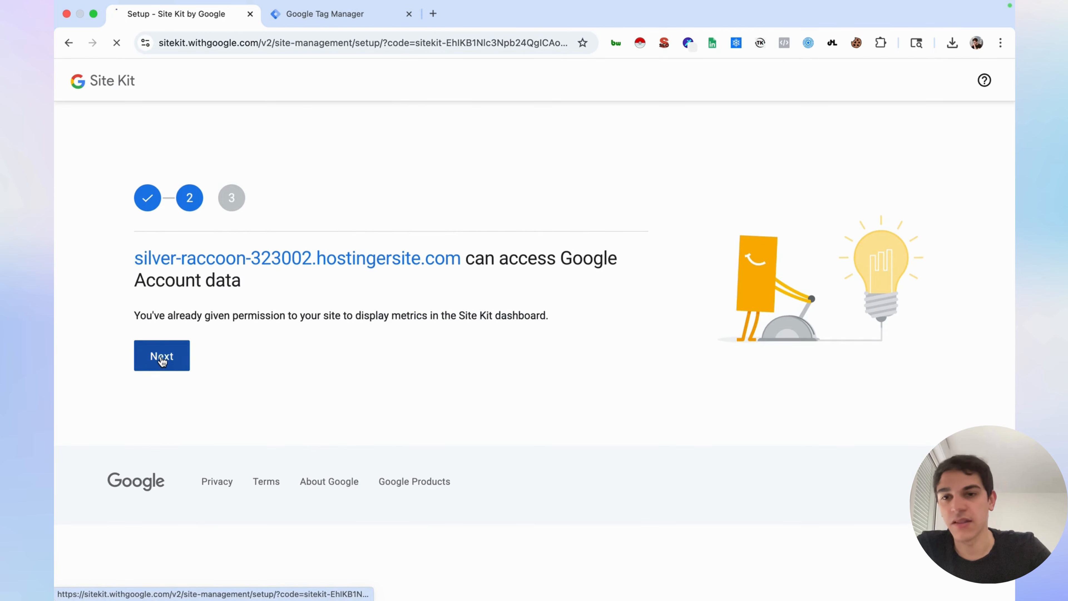
left_click(162, 357)
left_click(162, 358)
left_click(160, 355)
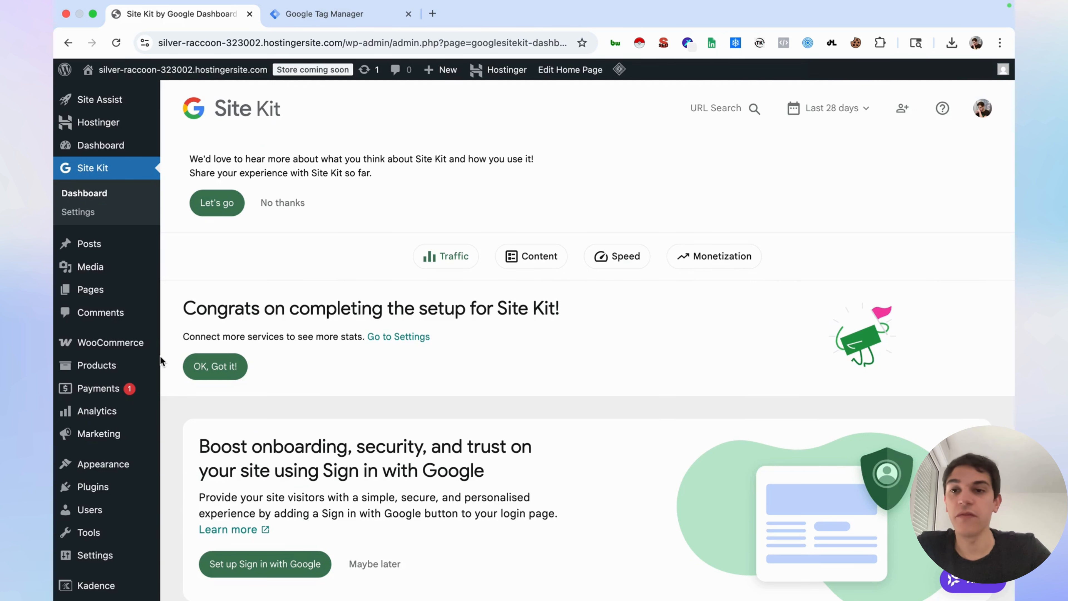
Step: Start connecting Tag Manager from Site Kit's additional services and authorize the access with the Google account
left_click(87, 216)
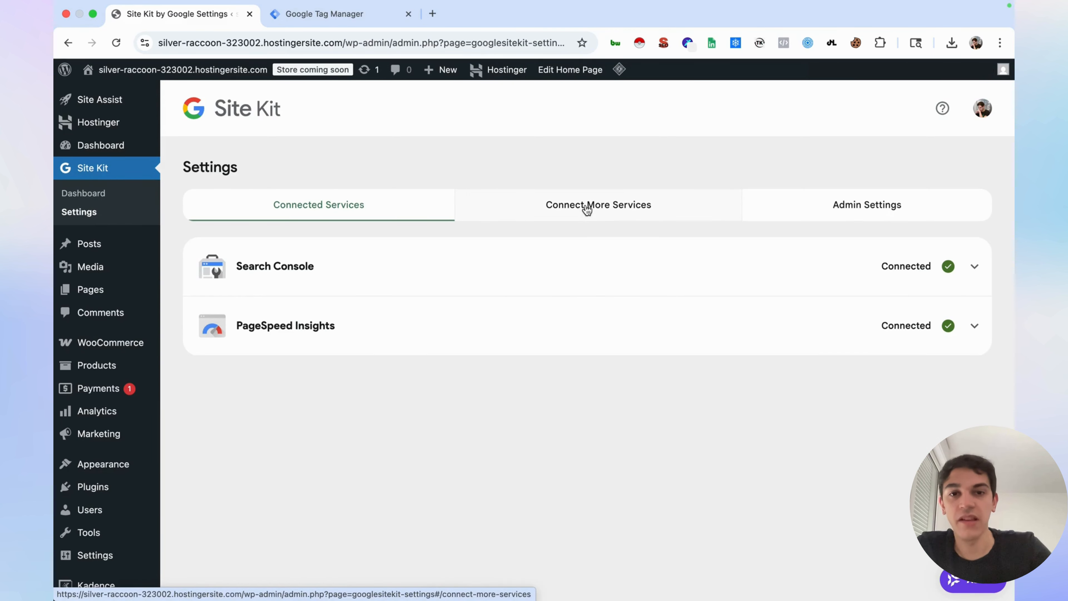
left_click(591, 209)
scroll(619, 450, "down", 3)
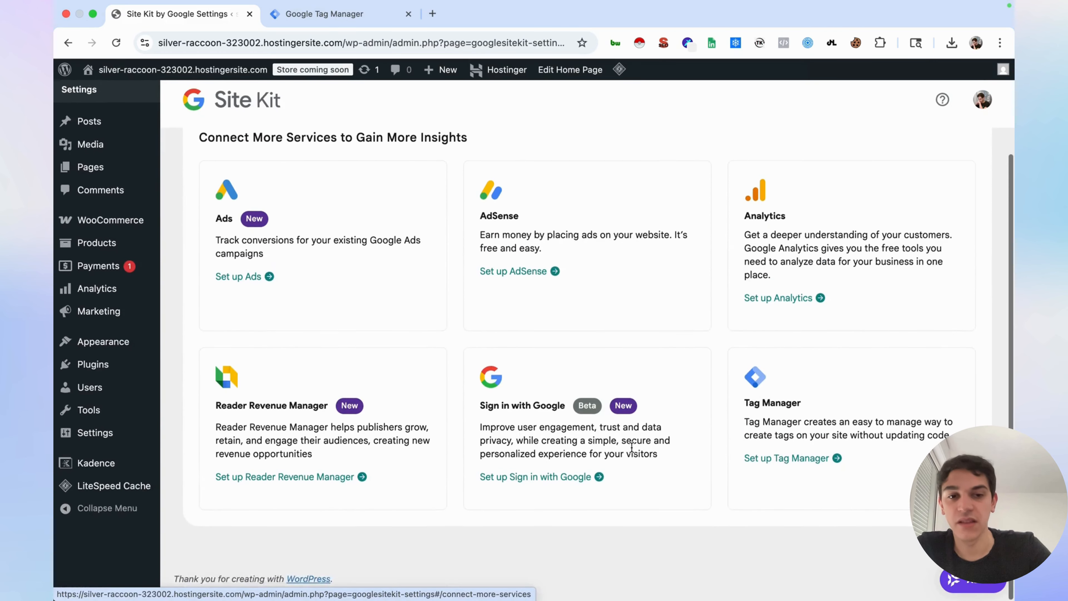
left_click(784, 468)
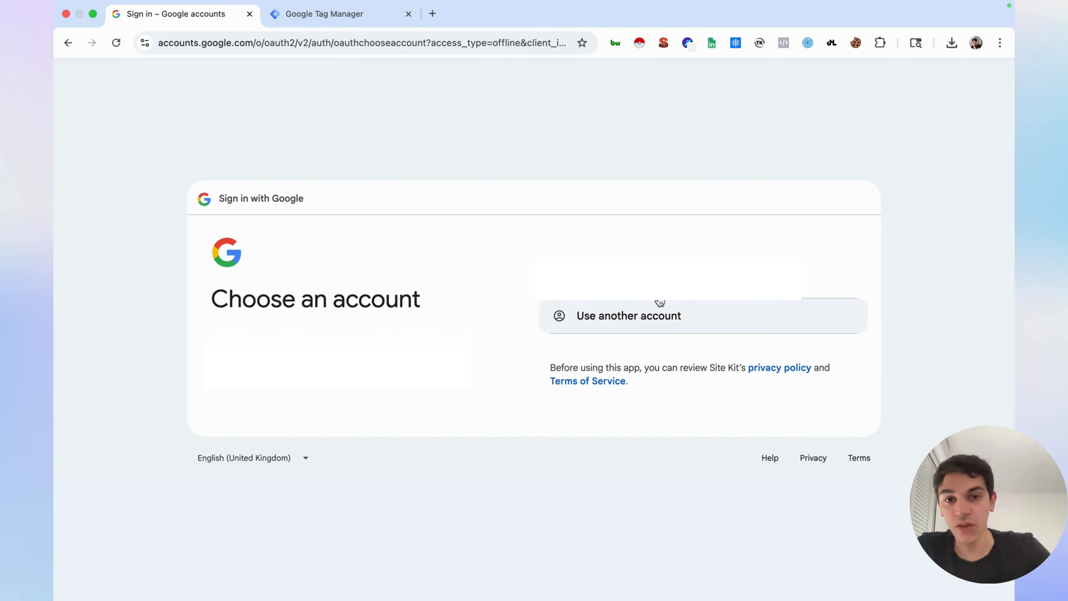
left_click(785, 410)
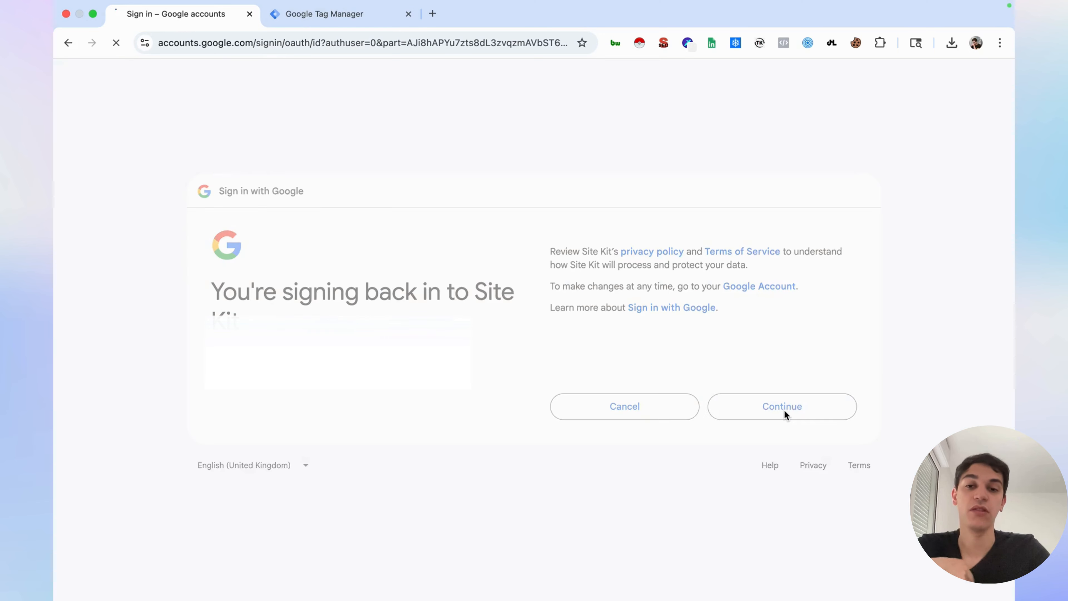
left_click(758, 442)
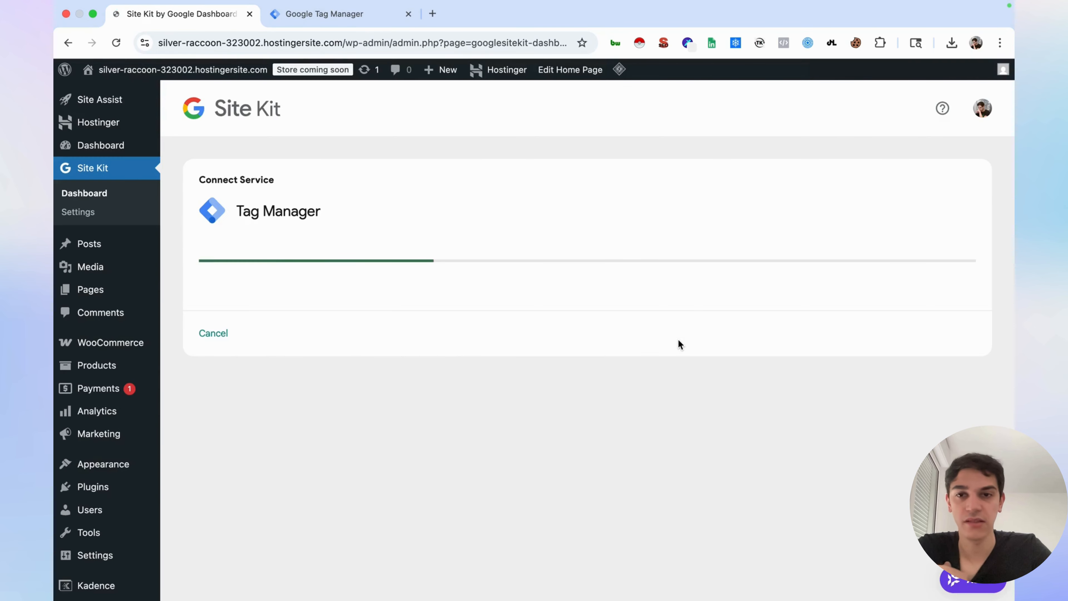
Step: Select the Silver Racoon account, with its silver-raccoon-323002.hostingersite.com container, for Site Kit's Tag Manager connection
left_click(271, 311)
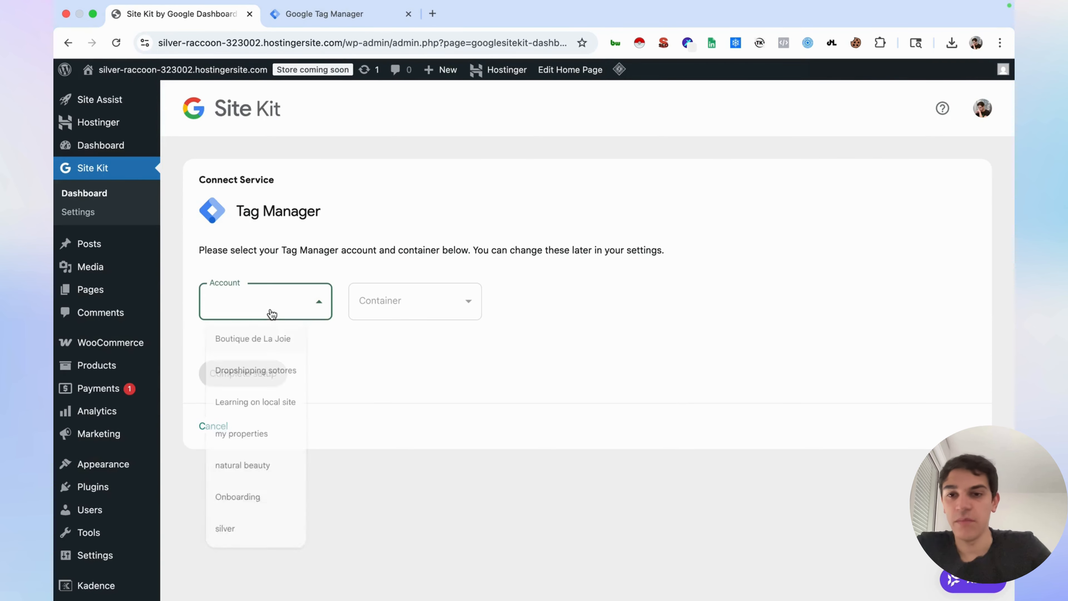
left_click(270, 305)
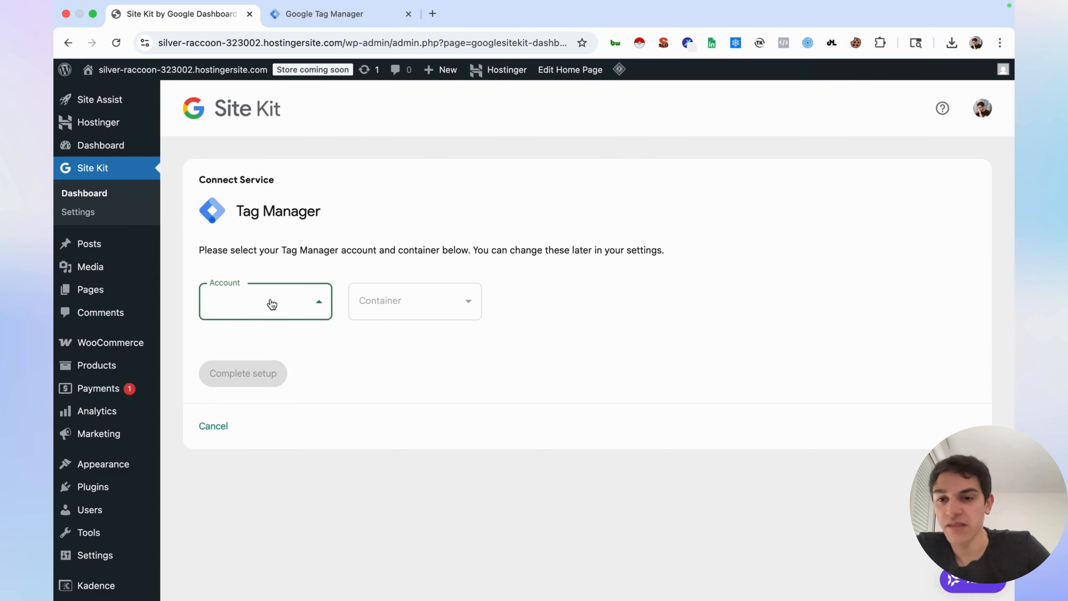
left_click(277, 302)
scroll(270, 485, "down", 3)
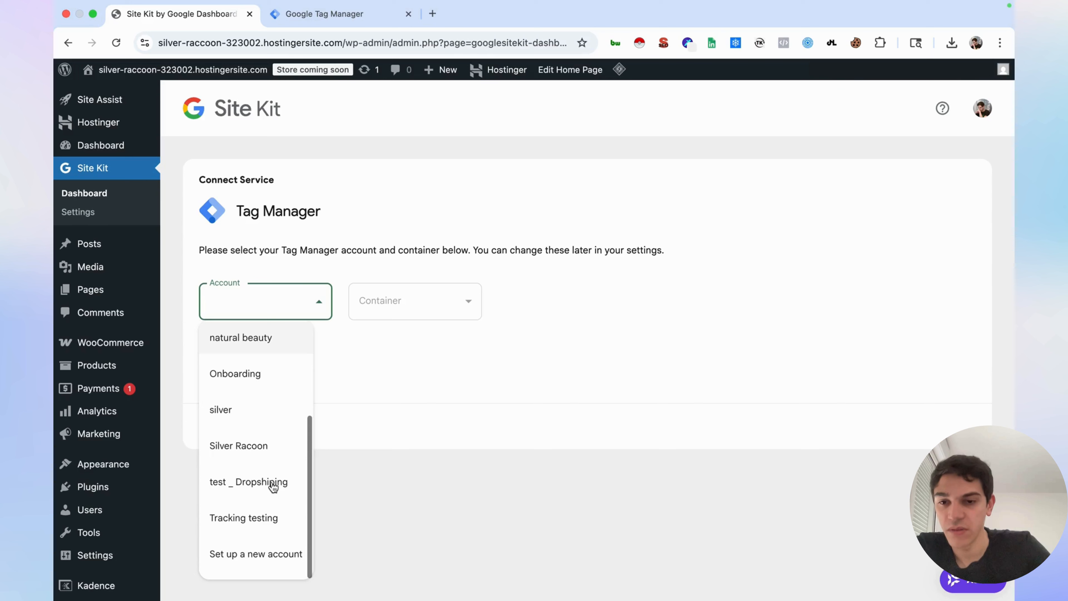
scroll(271, 463, "up", 3)
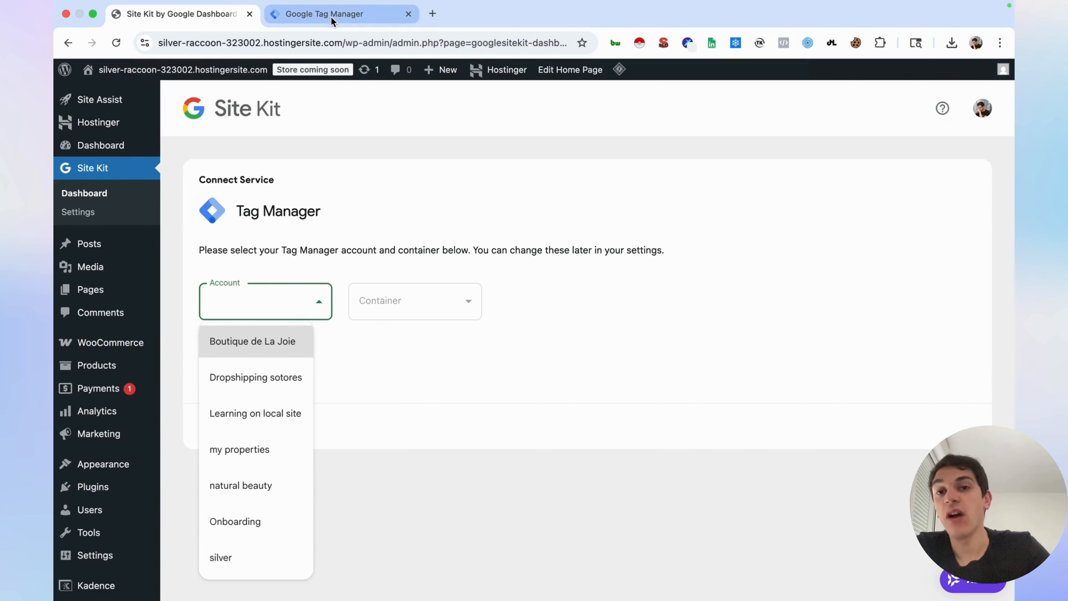
scroll(258, 470, "down", 3)
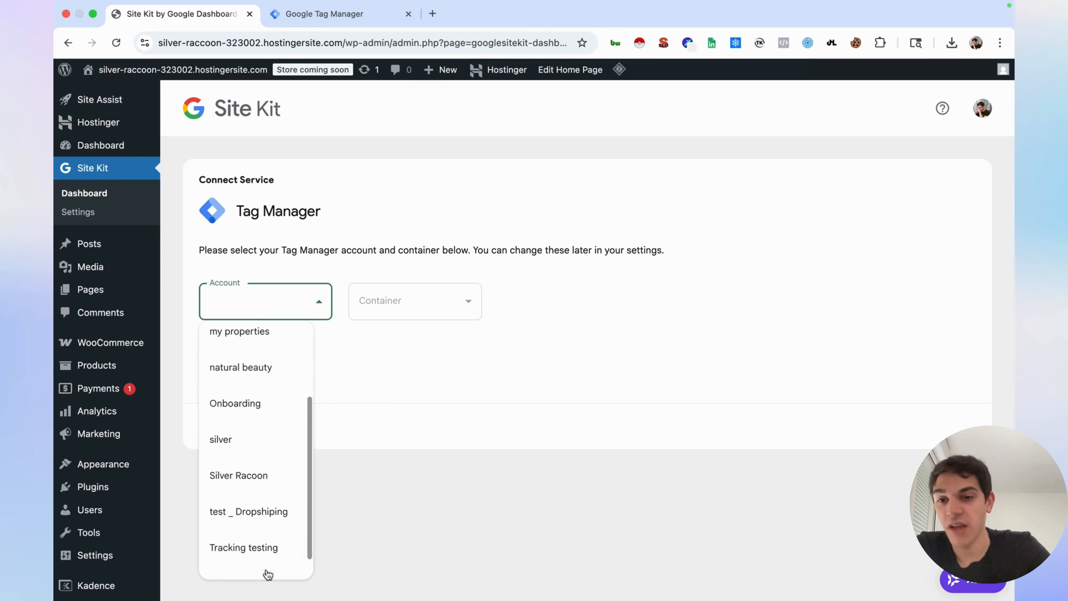
left_click(244, 482)
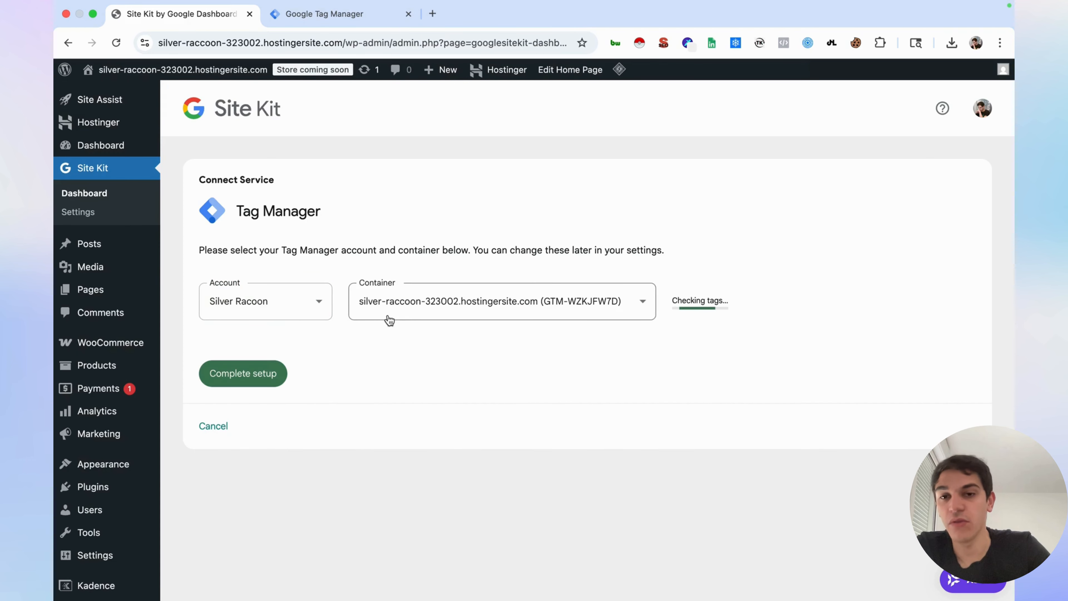
Step: Check the Silver Racoon account and its container in Google Tag Manager, and complete the Tag Manager setup in Site Kit
left_click(324, 18)
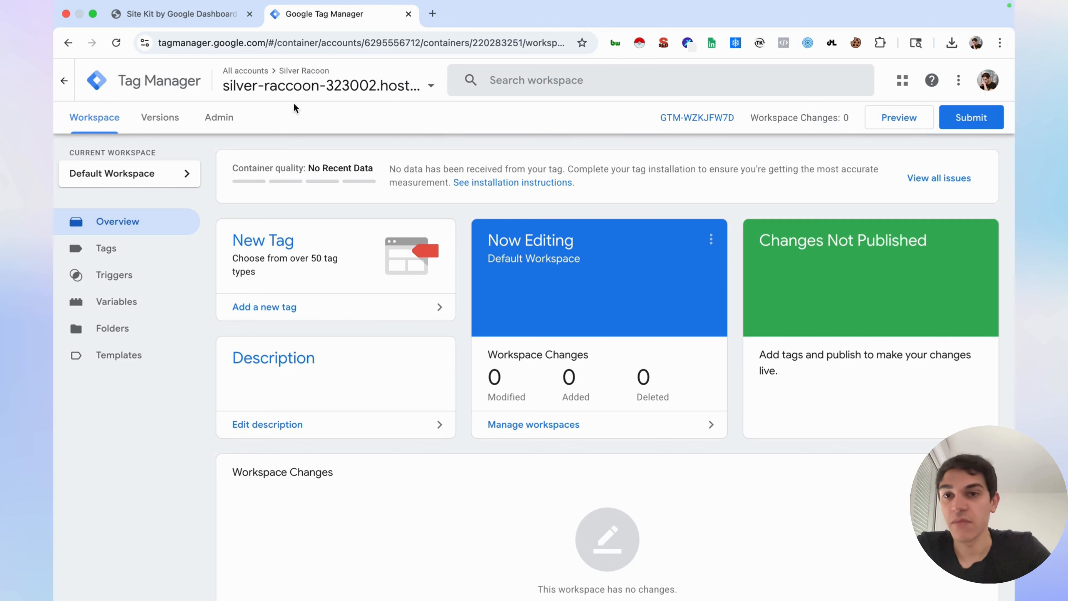
left_click(291, 90)
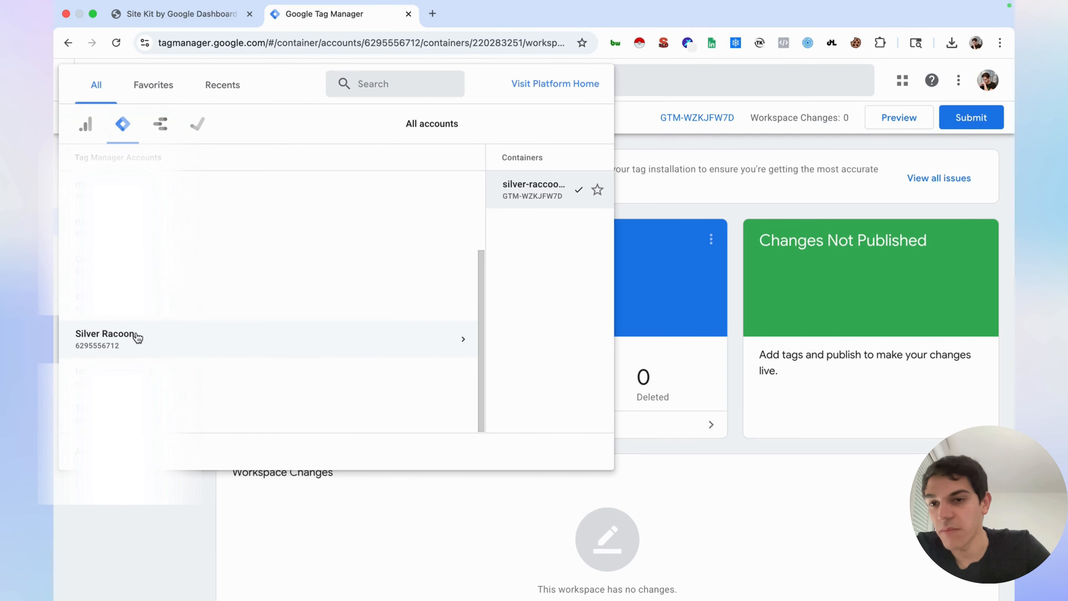
left_click(209, 14)
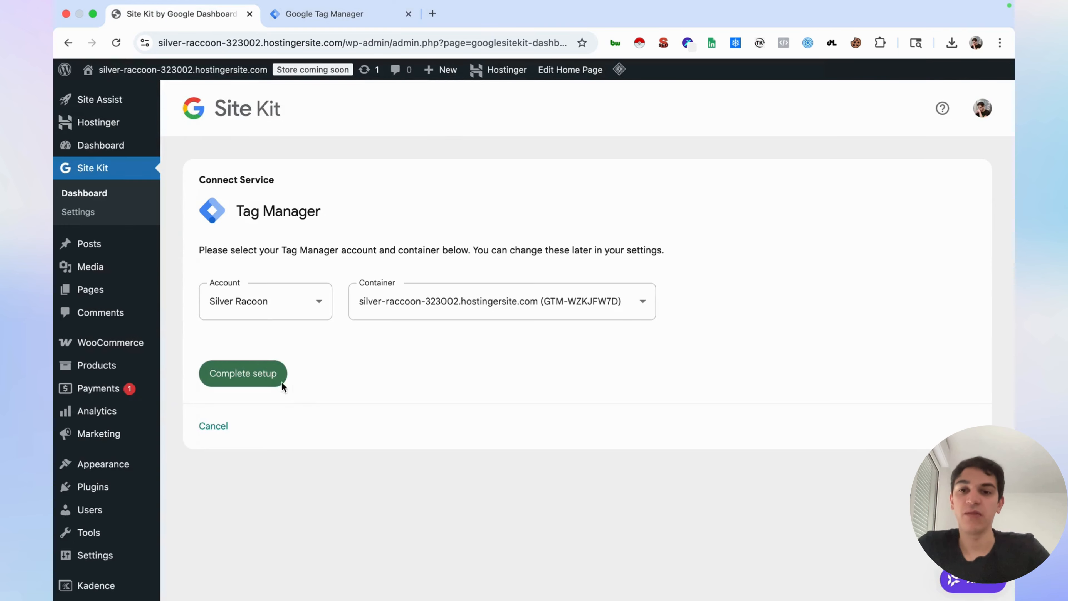
left_click(244, 376)
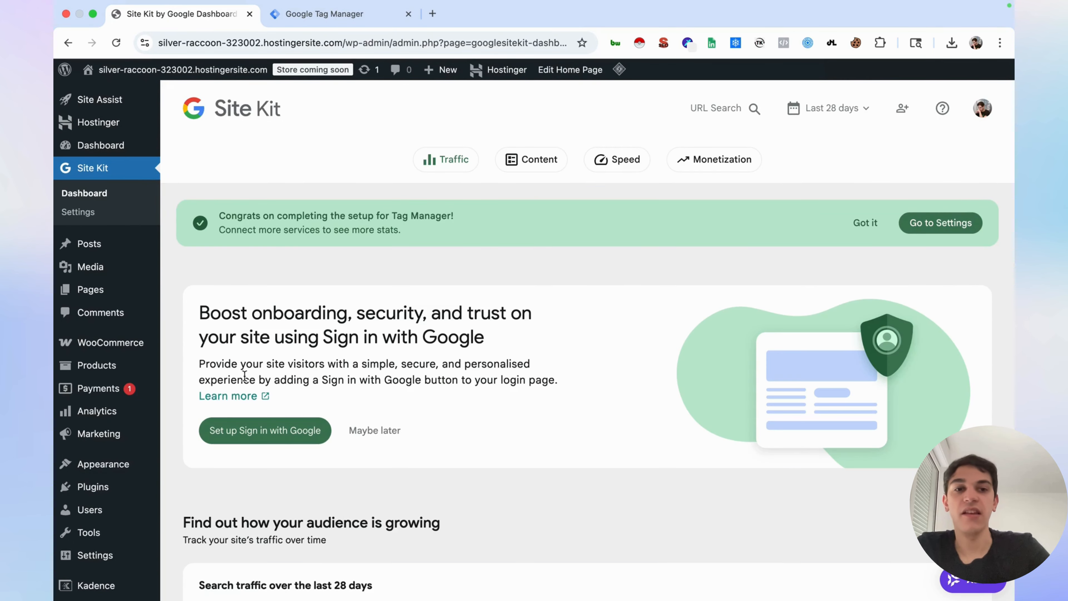
scroll(245, 376, "down", 10)
scroll(245, 375, "up", 9)
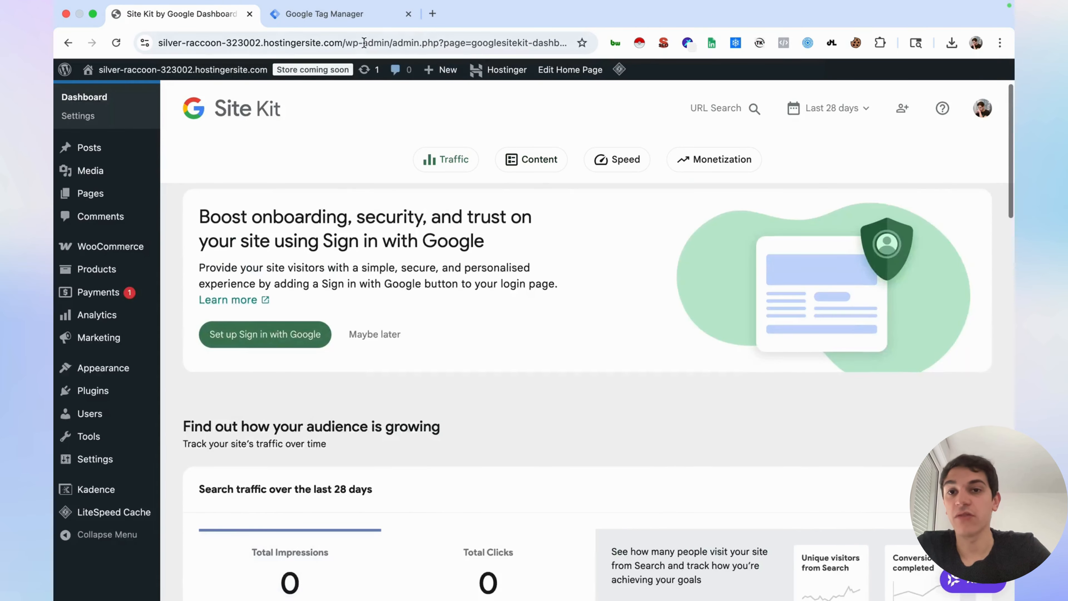
Step: Switch to Google Tag Manager and open preview mode for the site's container in Tag Assistant
left_click(349, 16)
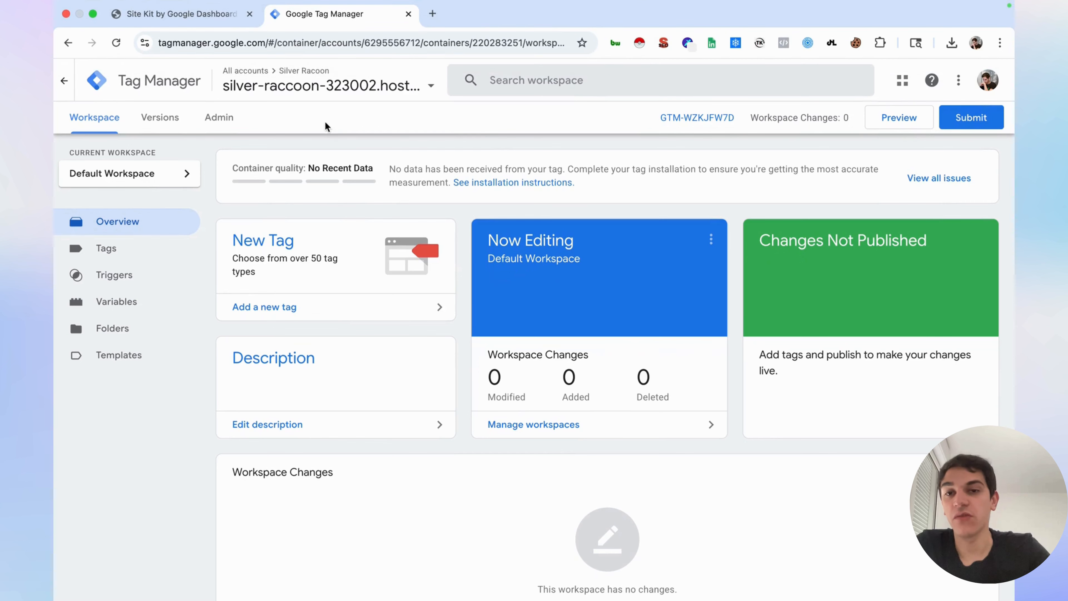
left_click(899, 122)
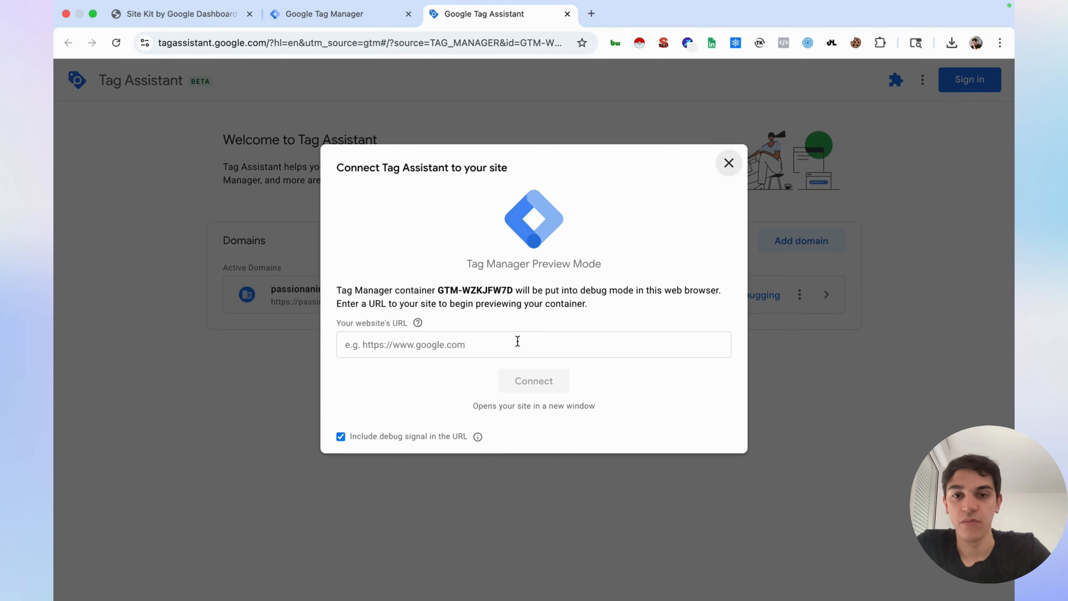
left_click(517, 344)
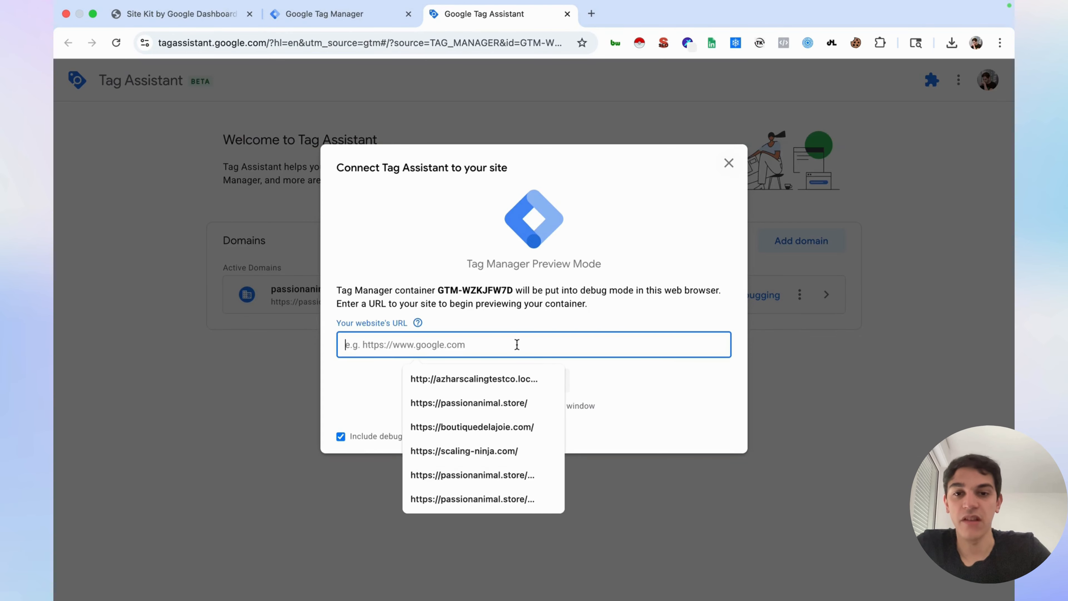
Step: Copy the WordPress site's base URL silver-raccoon-323002.hostingersite.com into Tag Assistant, connect to the site, and return to Tag Assistant
left_click(169, 14)
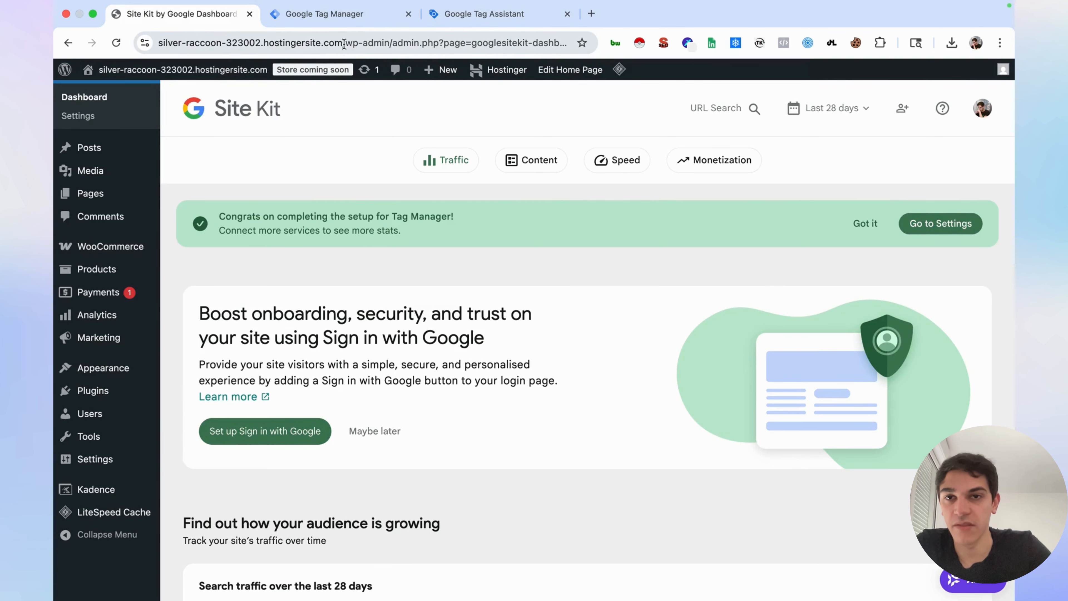
left_click_drag(342, 43, 90, 47)
key("super+c")
left_click(485, 17)
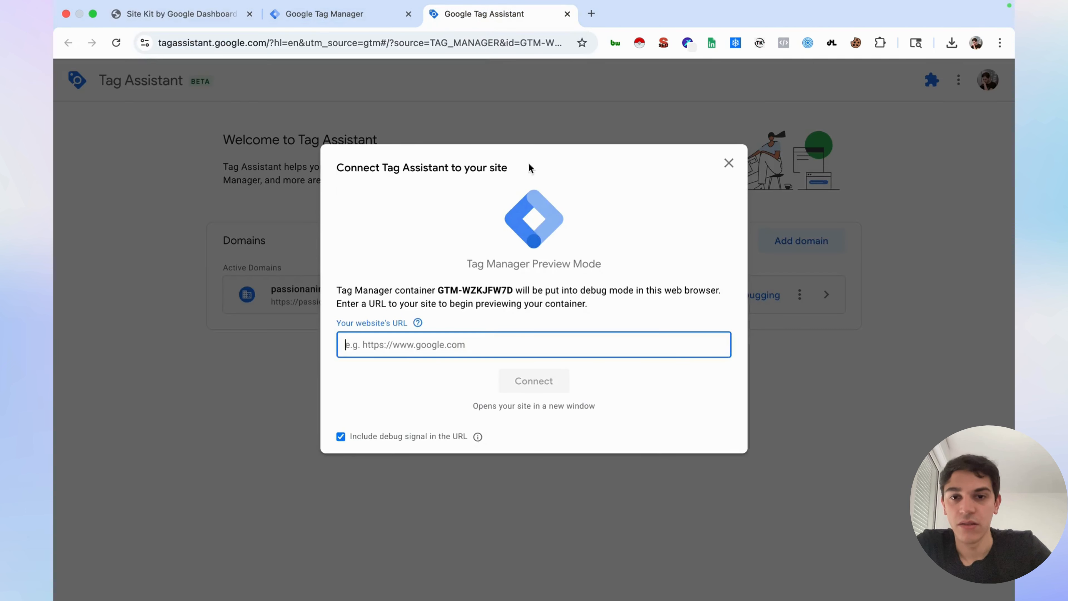
left_click(466, 341)
key("super+v")
left_click(558, 394)
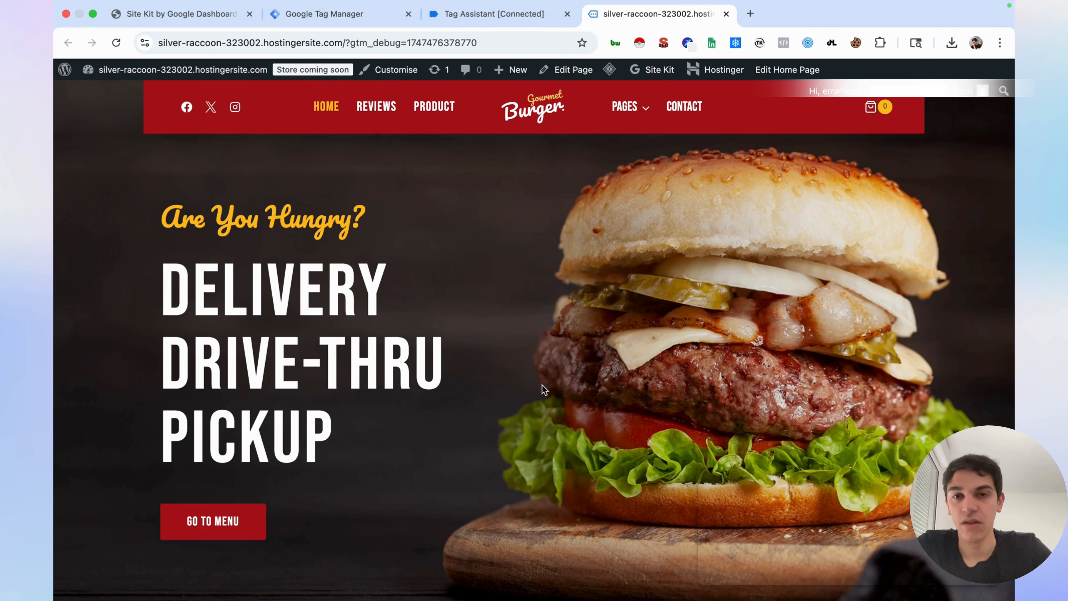
left_click(483, 15)
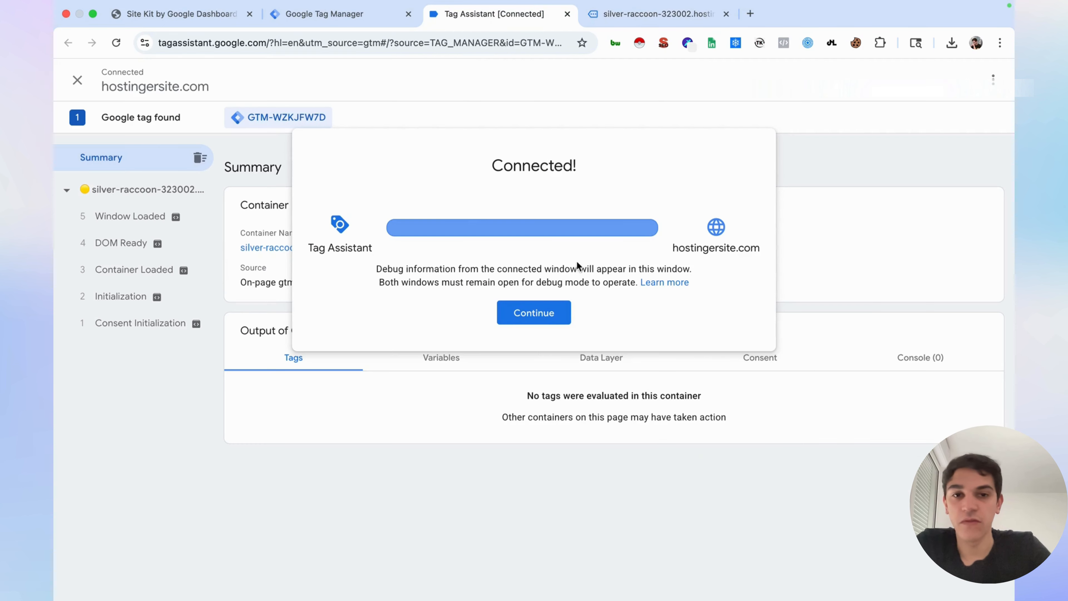